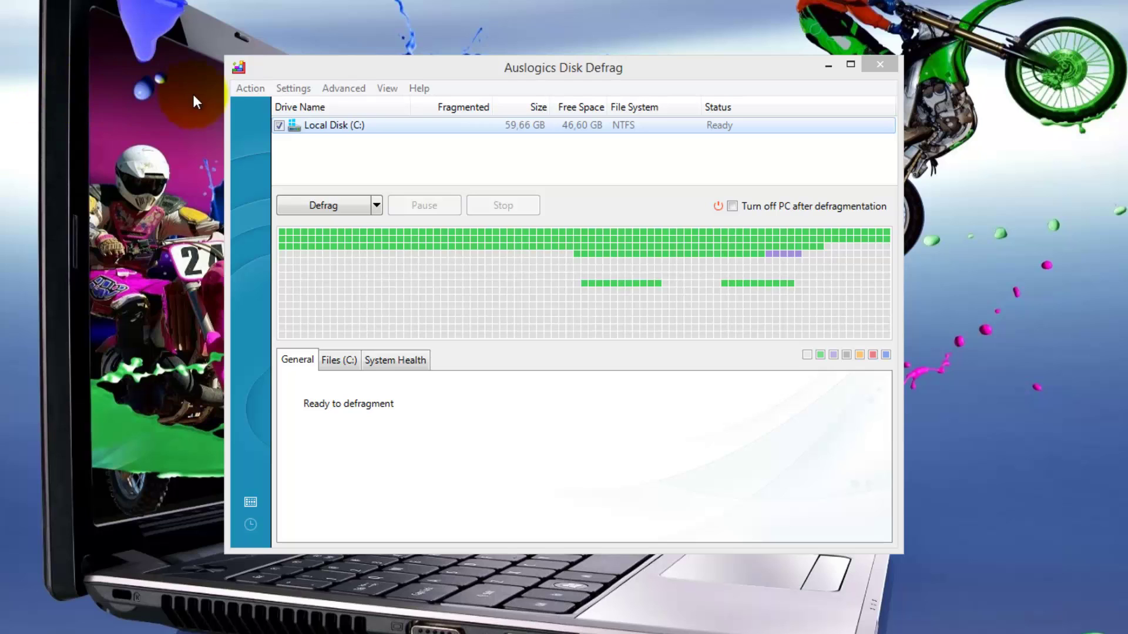
- Look over the available disk actions, and open the program settings to review the language and general options
left_click(249, 89)
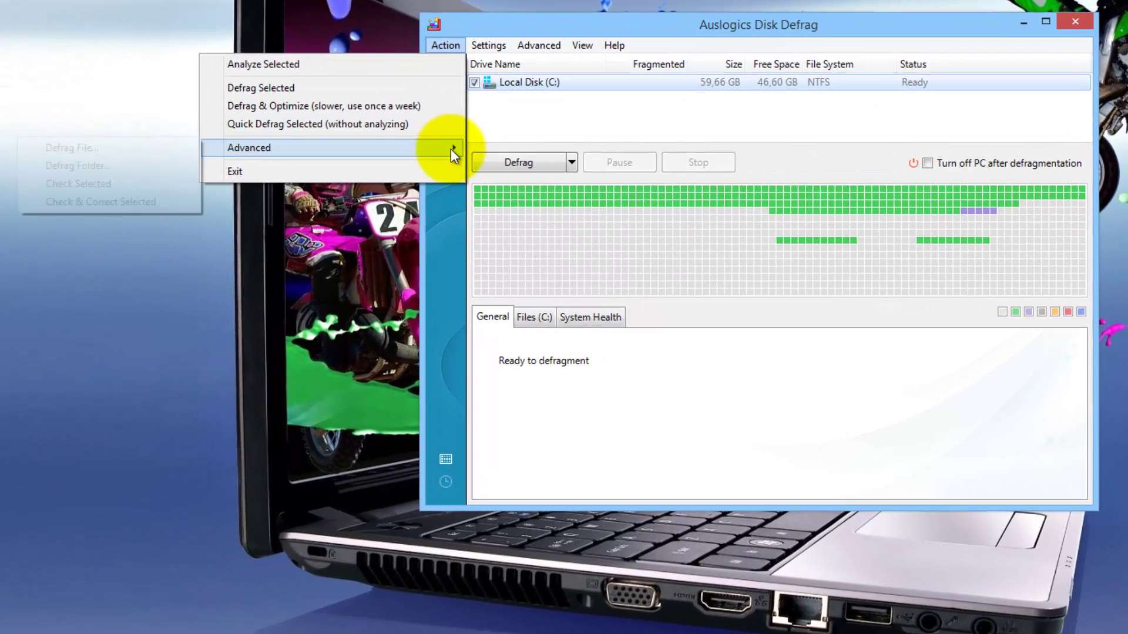
mouse_move(260, 197)
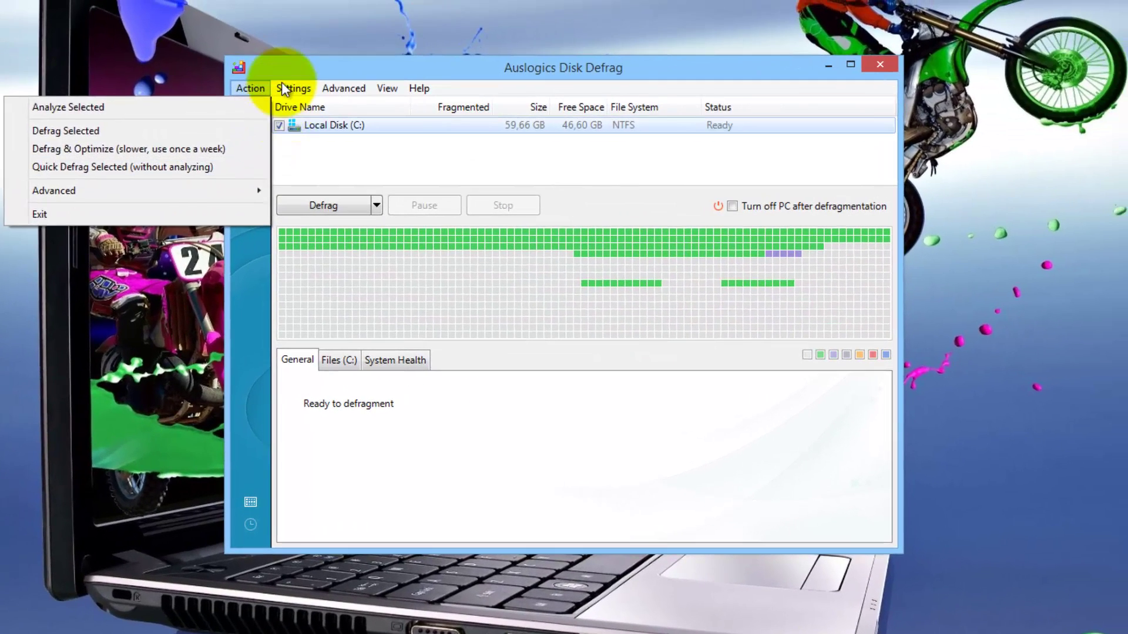
mouse_move(478, 40)
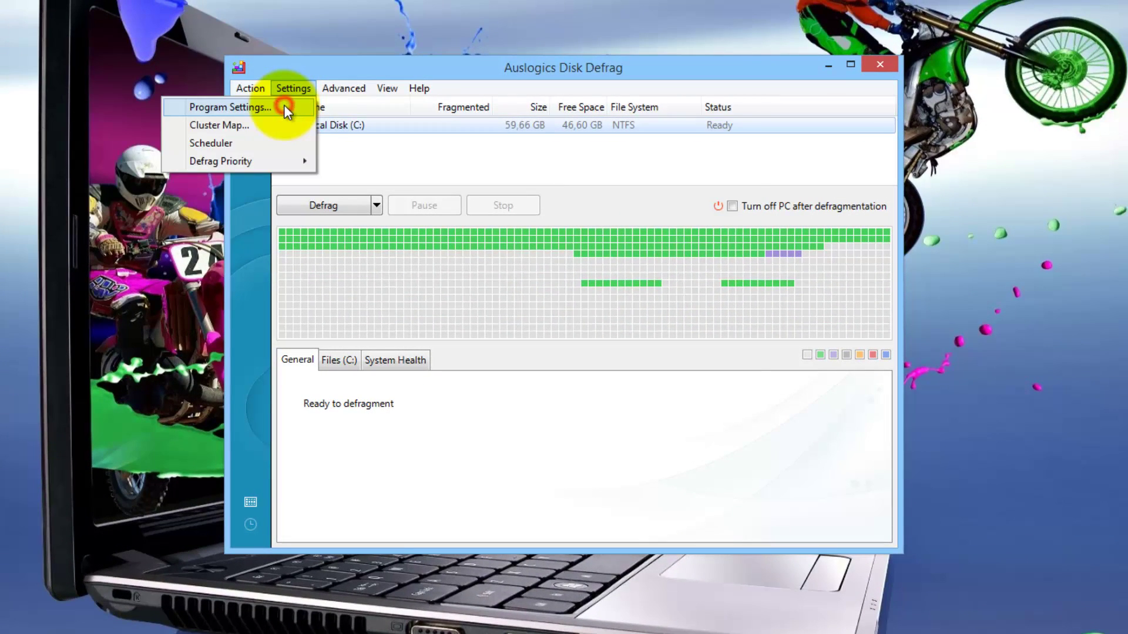
left_click(284, 107)
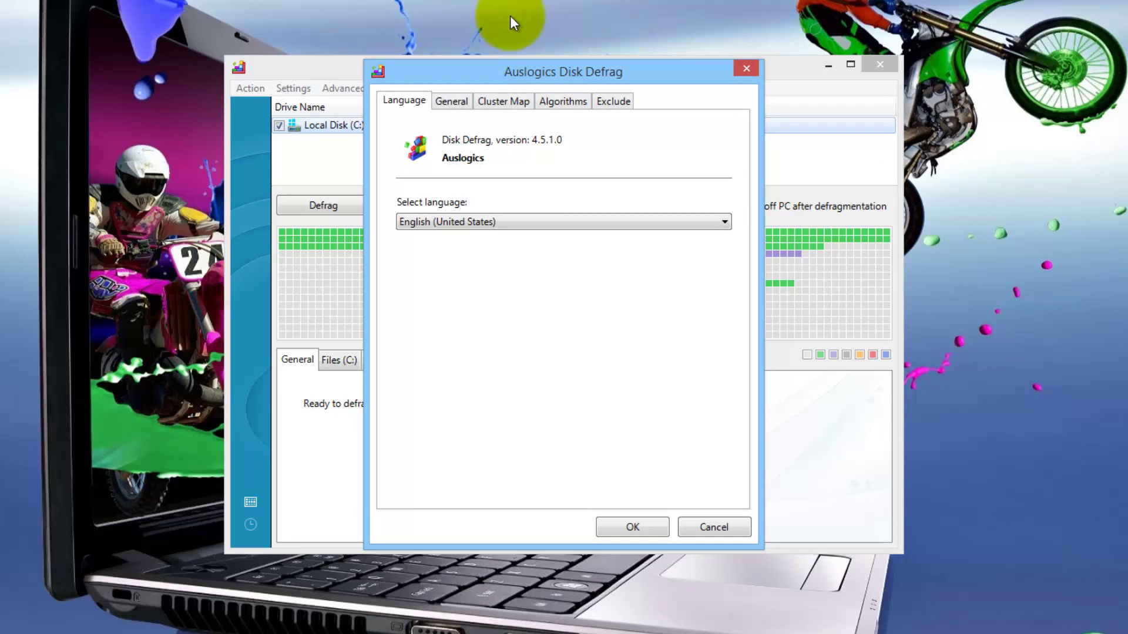
left_click(456, 100)
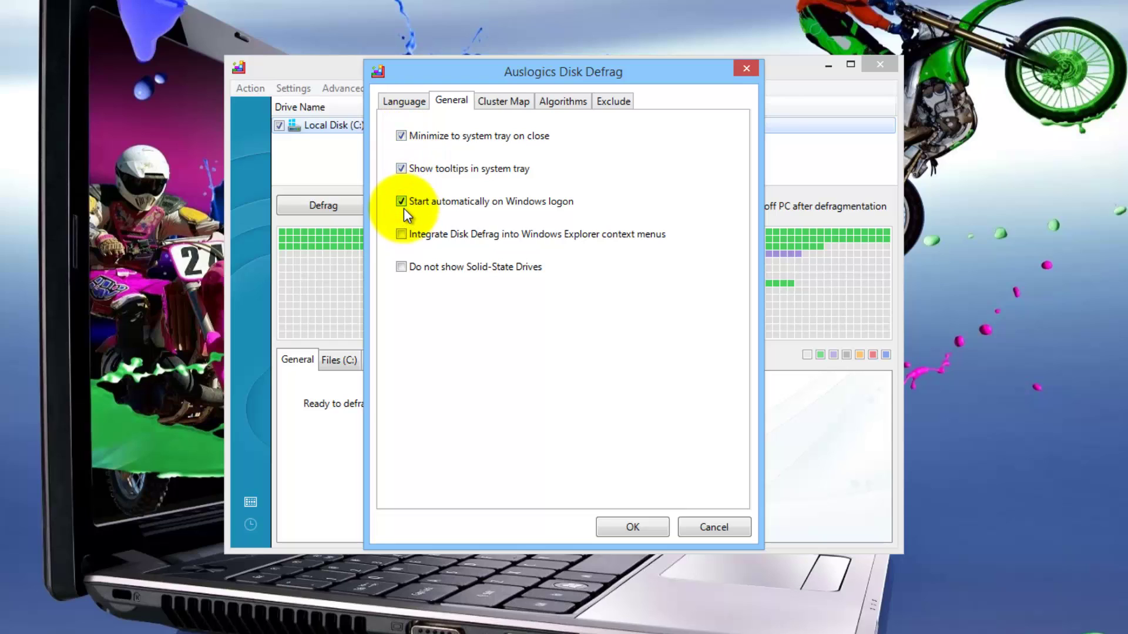
- Try the Bars style for the cluster map in the program settings and switch it back to Squares
left_click(507, 100)
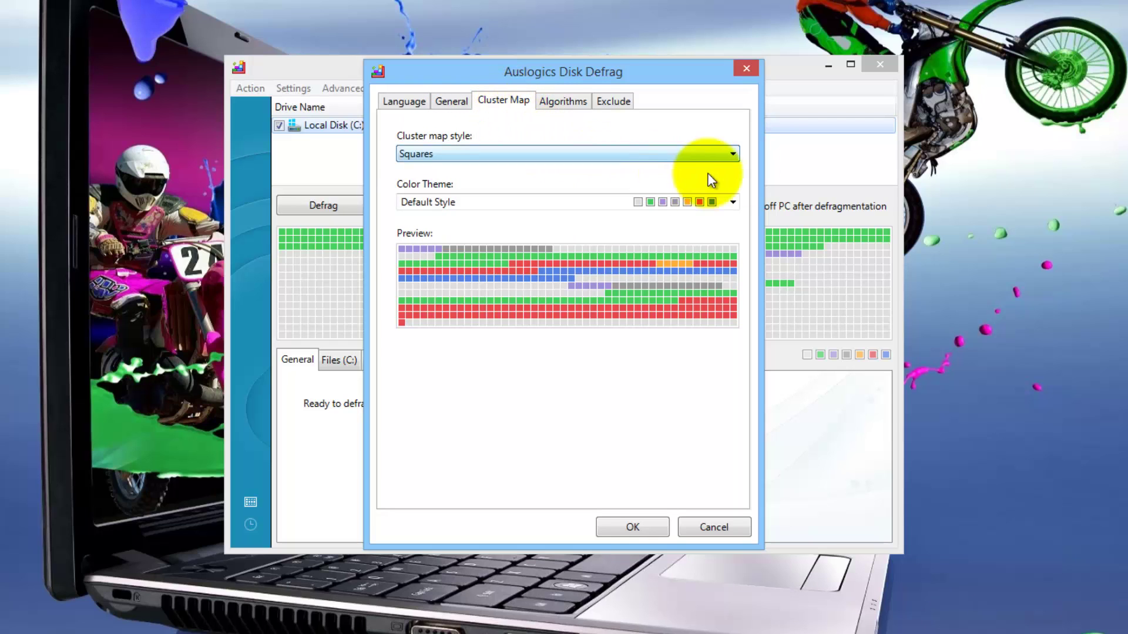
left_click(733, 155)
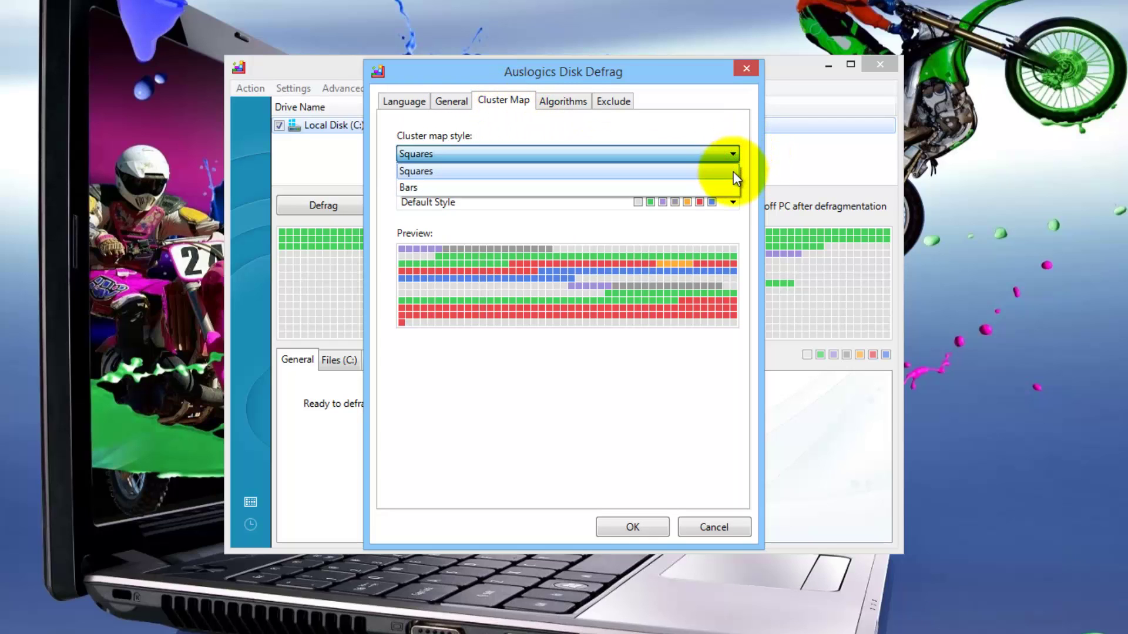
left_click(731, 185)
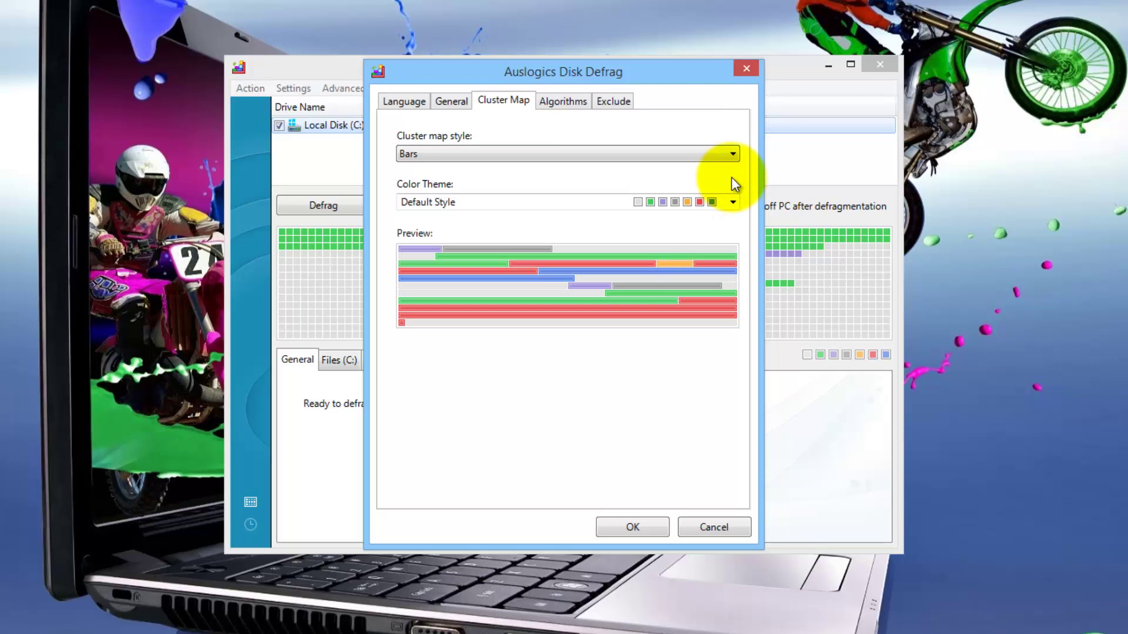
left_click(734, 153)
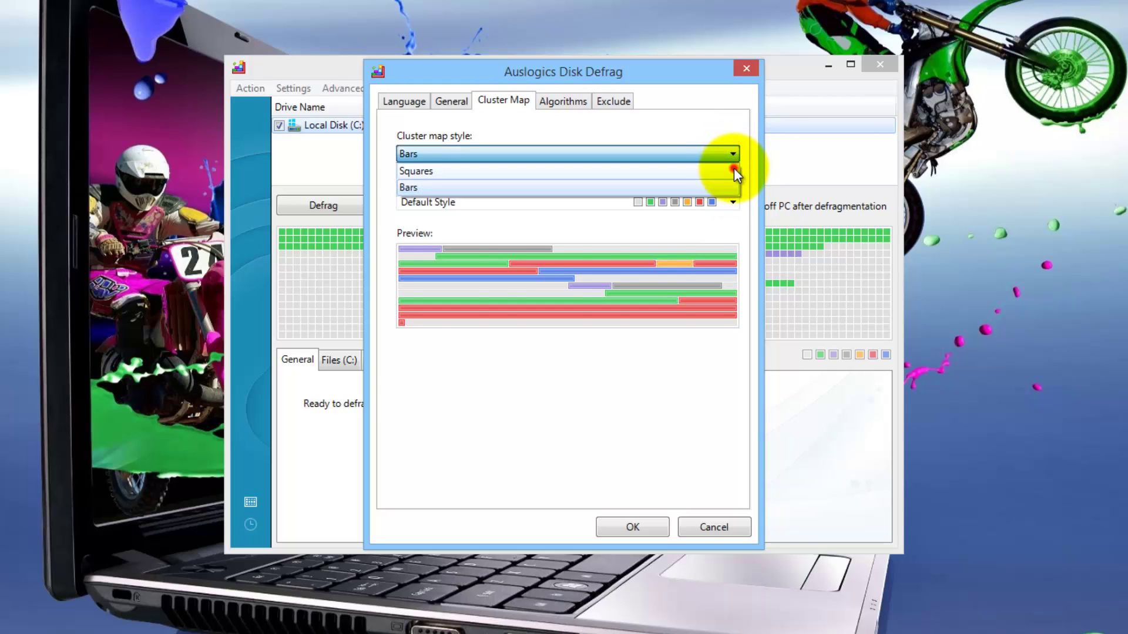
left_click(734, 168)
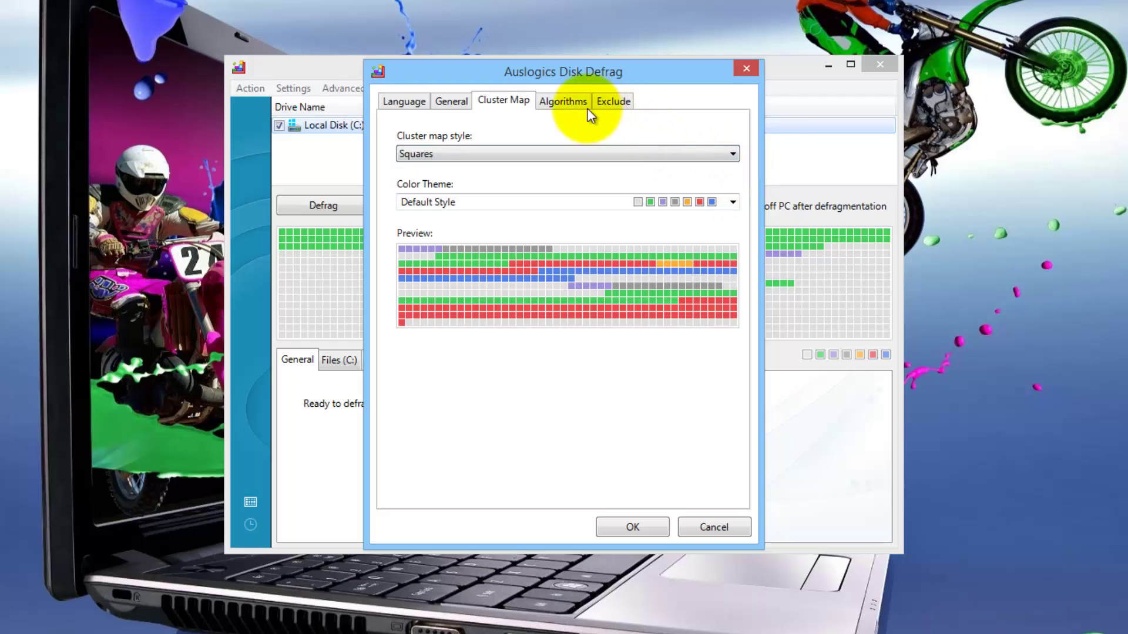
- Review the defragmentation algorithm options and the exclusion list, and close the program settings
left_click(571, 103)
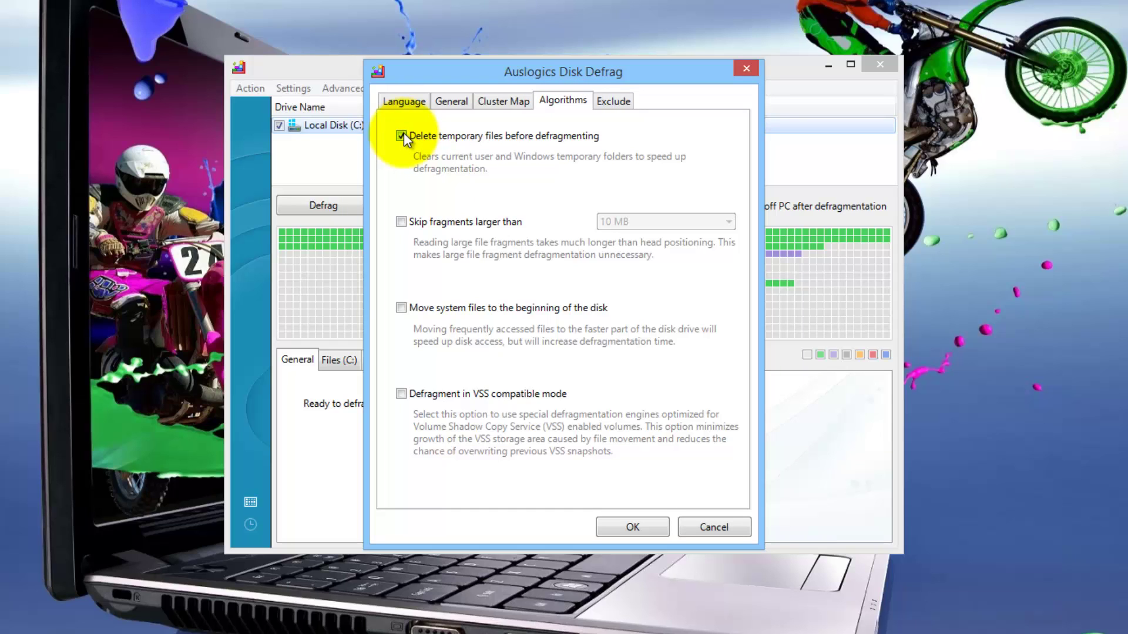
left_click(606, 104)
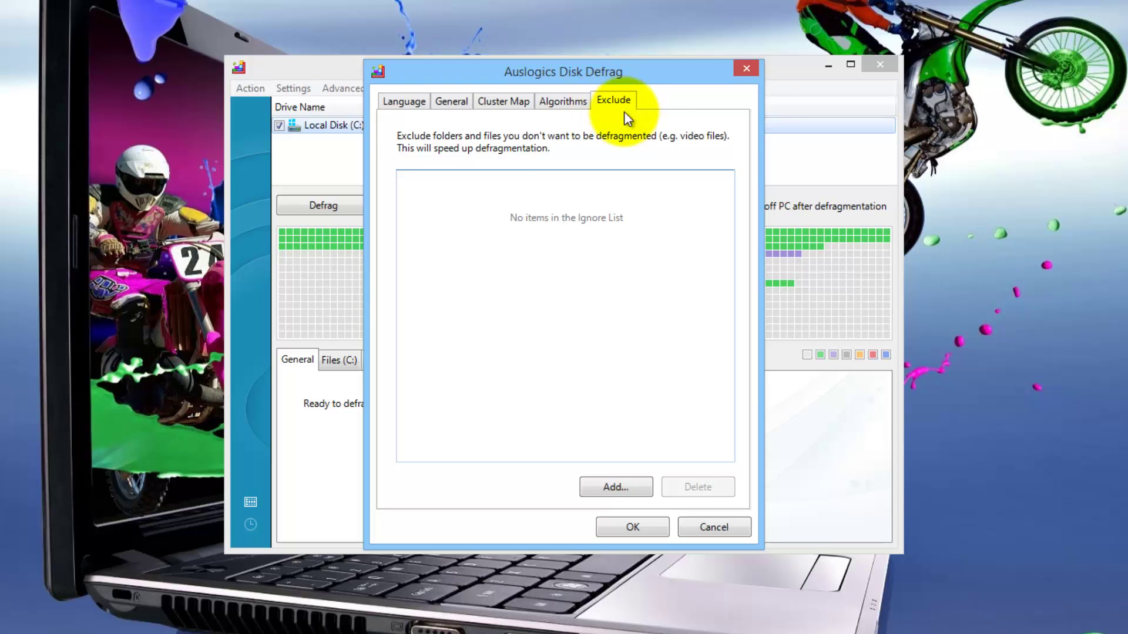
left_click(632, 527)
- View the cluster map style and color theme settings through their direct command and close them
left_click(293, 88)
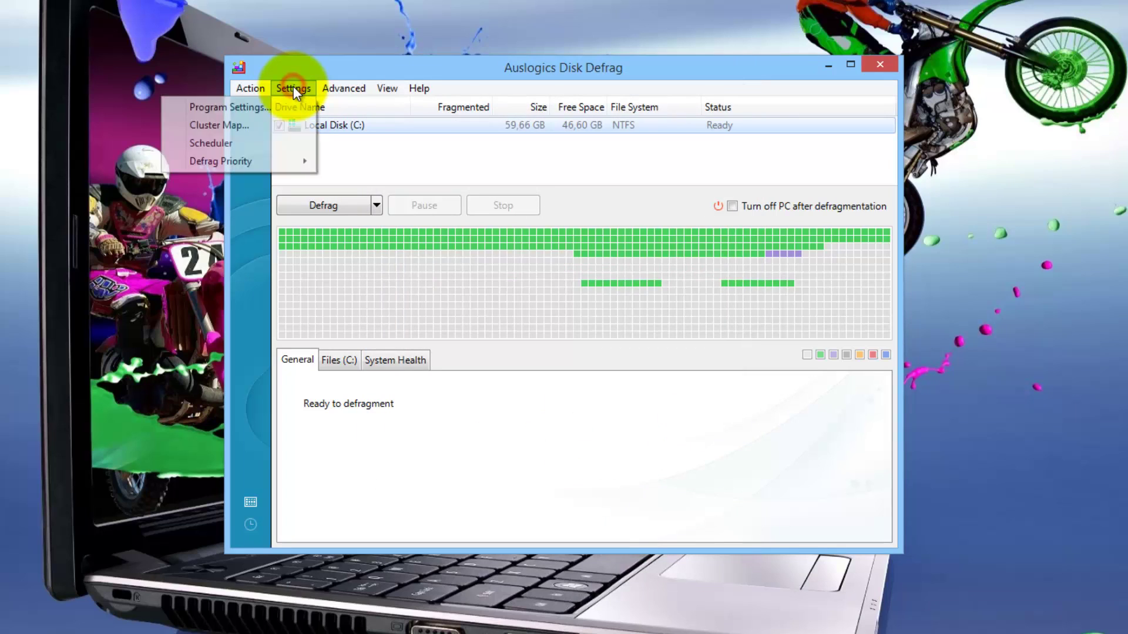
left_click(274, 125)
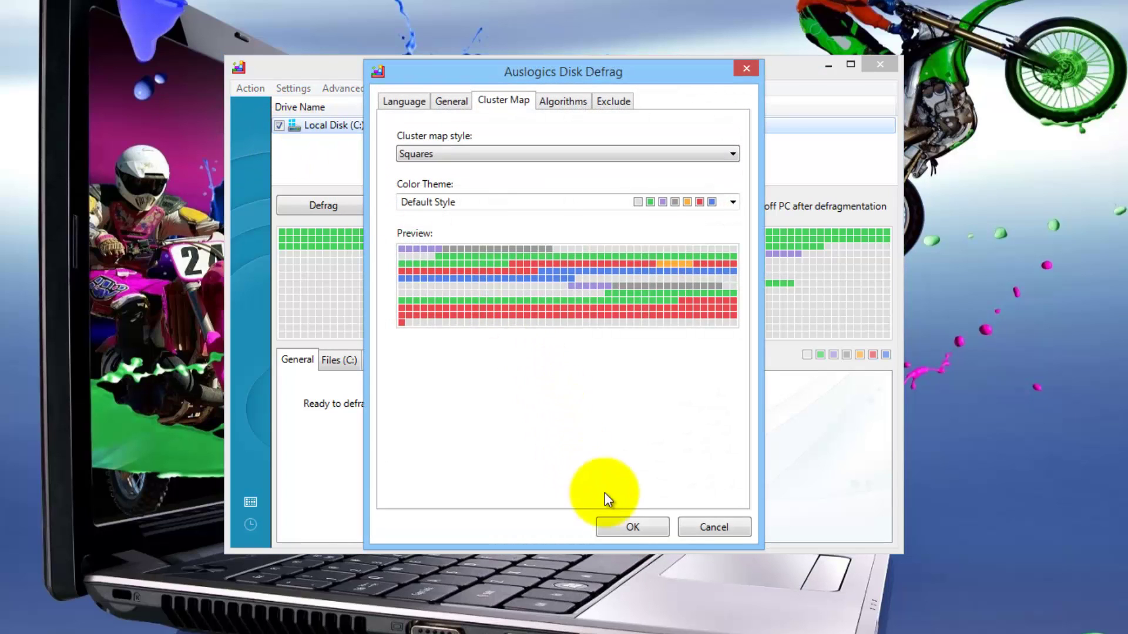
left_click(632, 527)
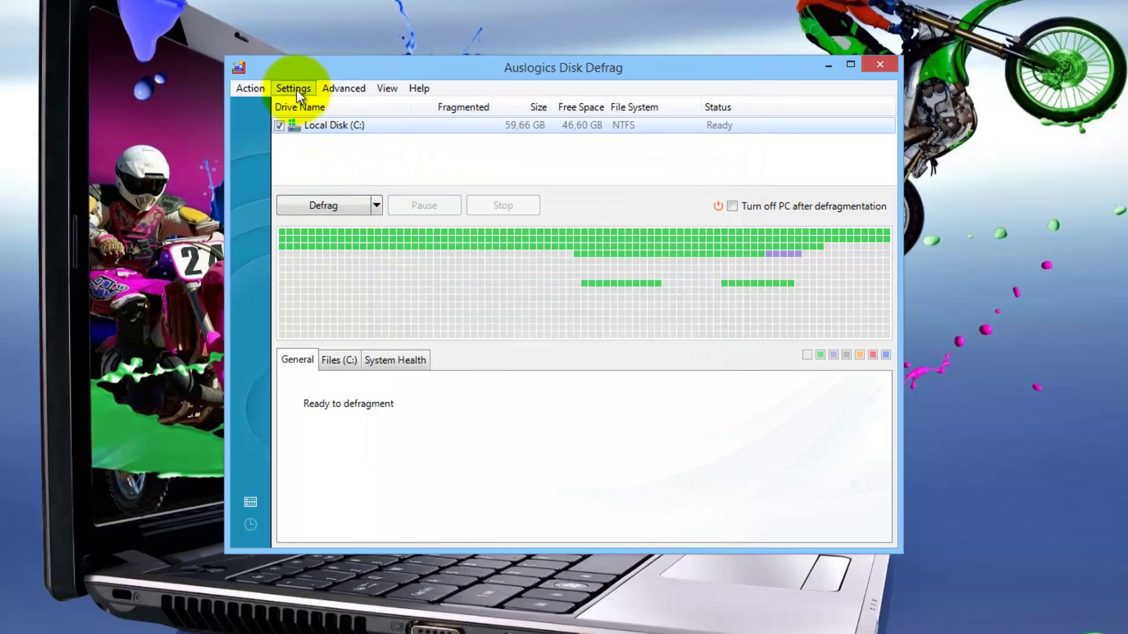
- Enable automatic defragmentation in the scheduler with a weekly frequency and return to the disk list
left_click(296, 90)
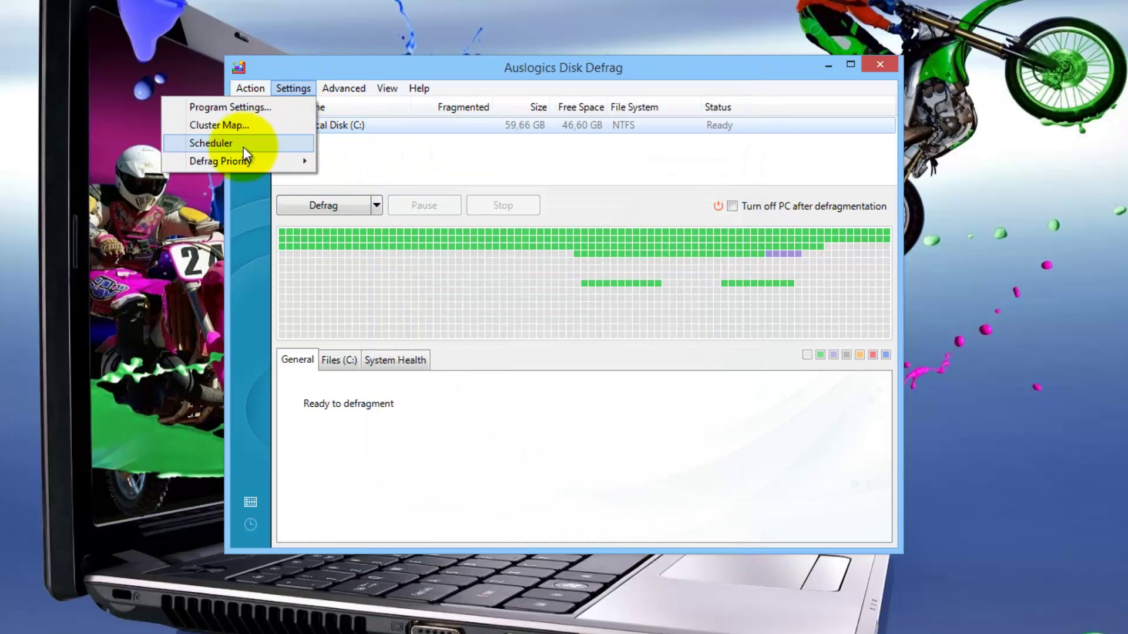
left_click(243, 145)
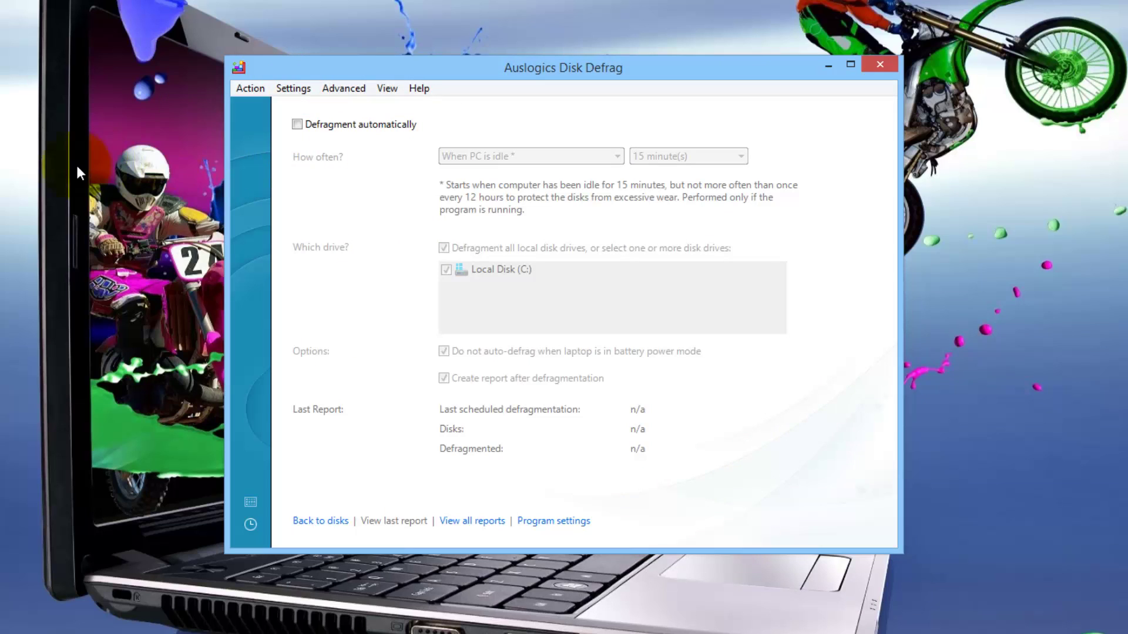
left_click(298, 125)
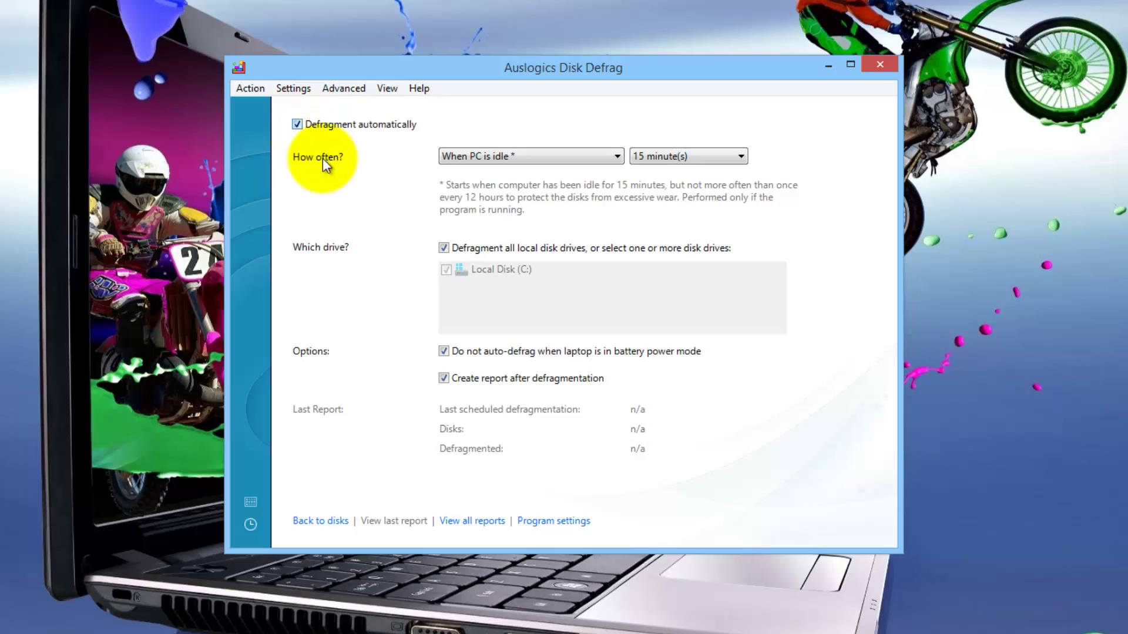
left_click(619, 158)
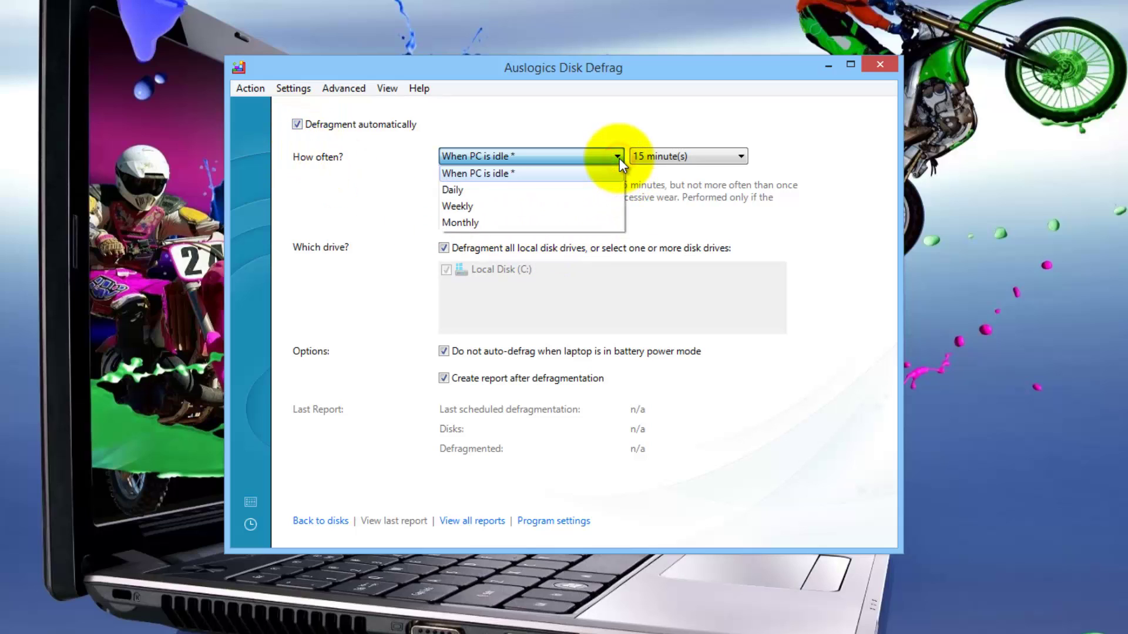
left_click(614, 206)
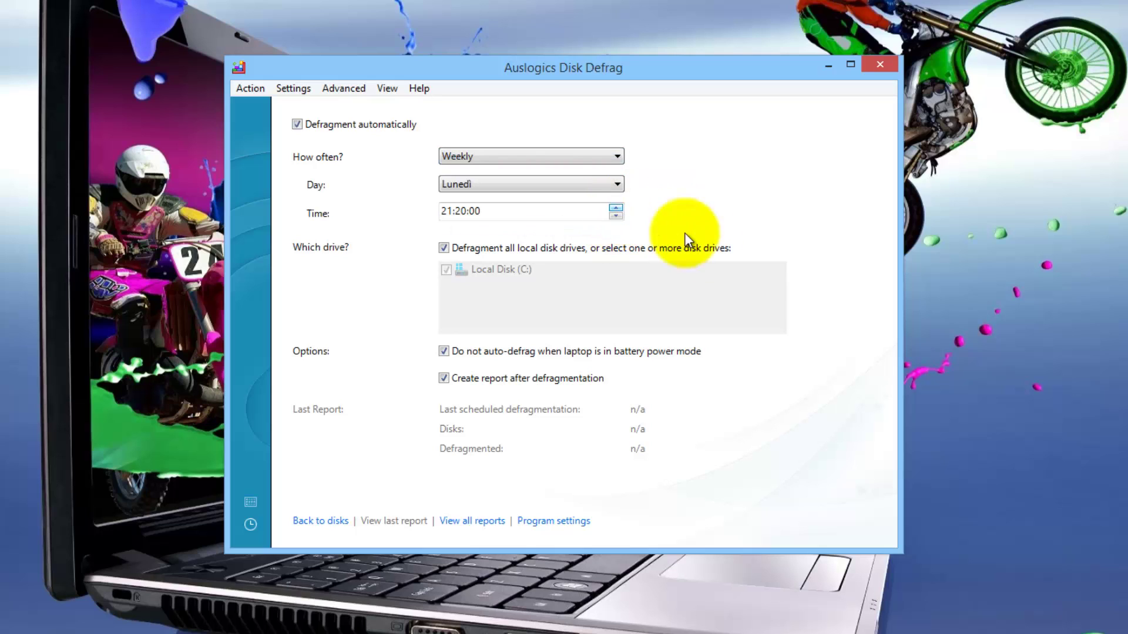
left_click(323, 521)
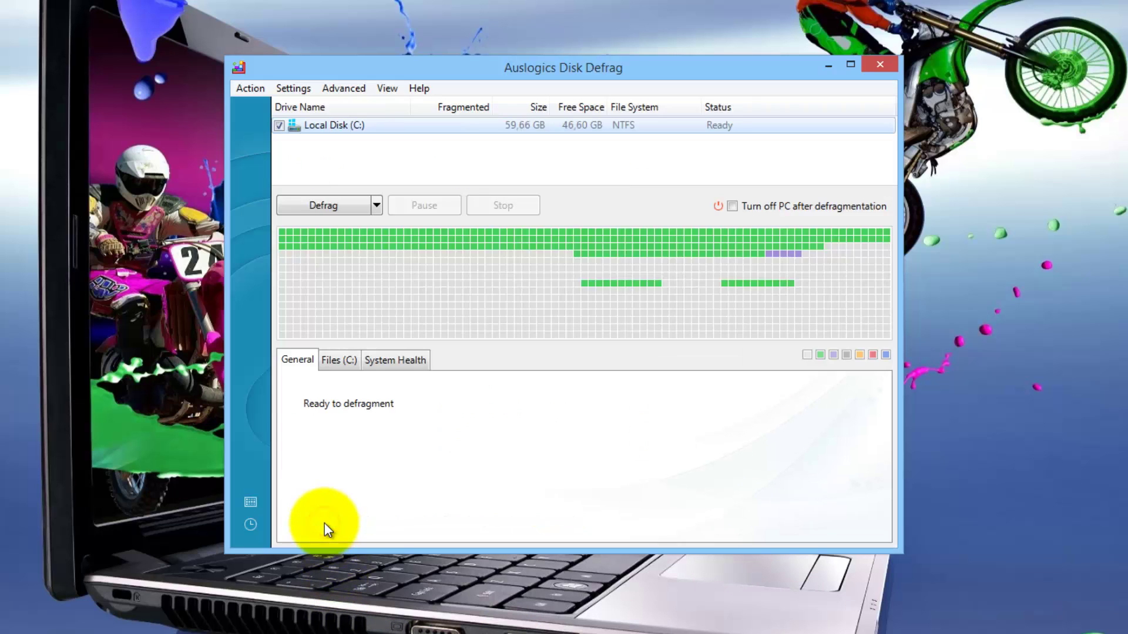
- Check the defrag priority levels, and view the Optimize My Computer web page in Firefox before closing it
left_click(286, 89)
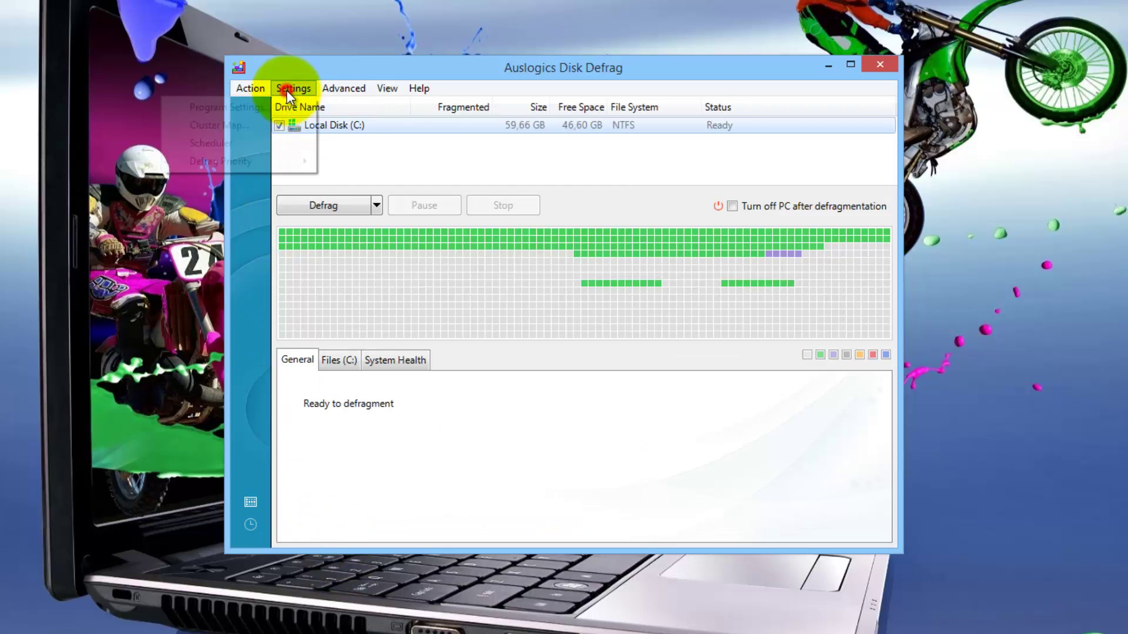
mouse_move(294, 160)
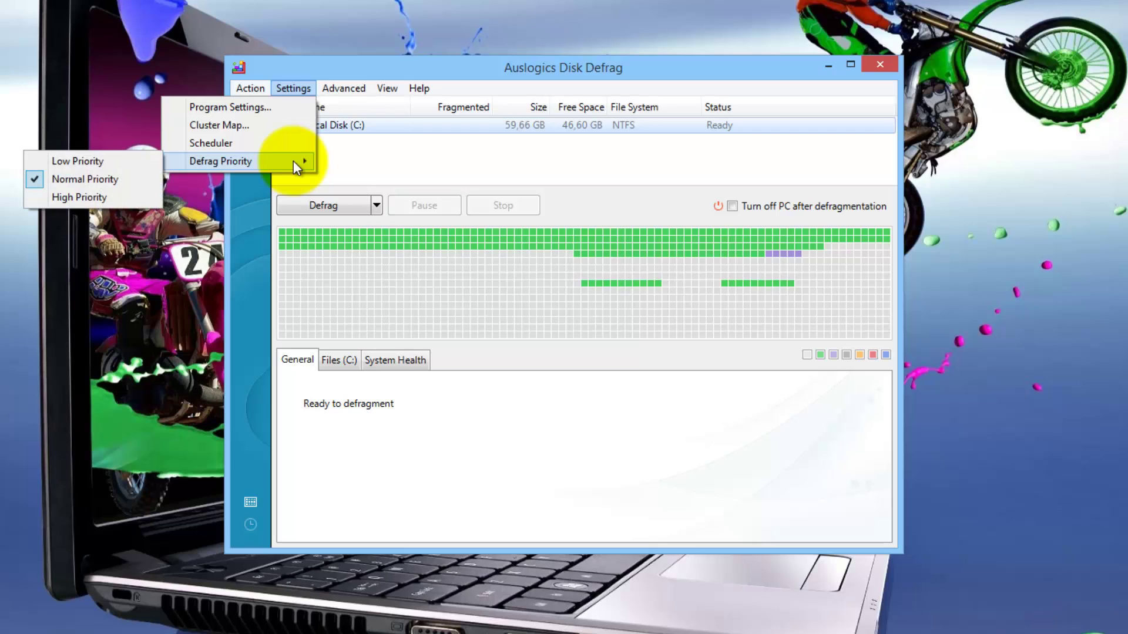
mouse_move(333, 89)
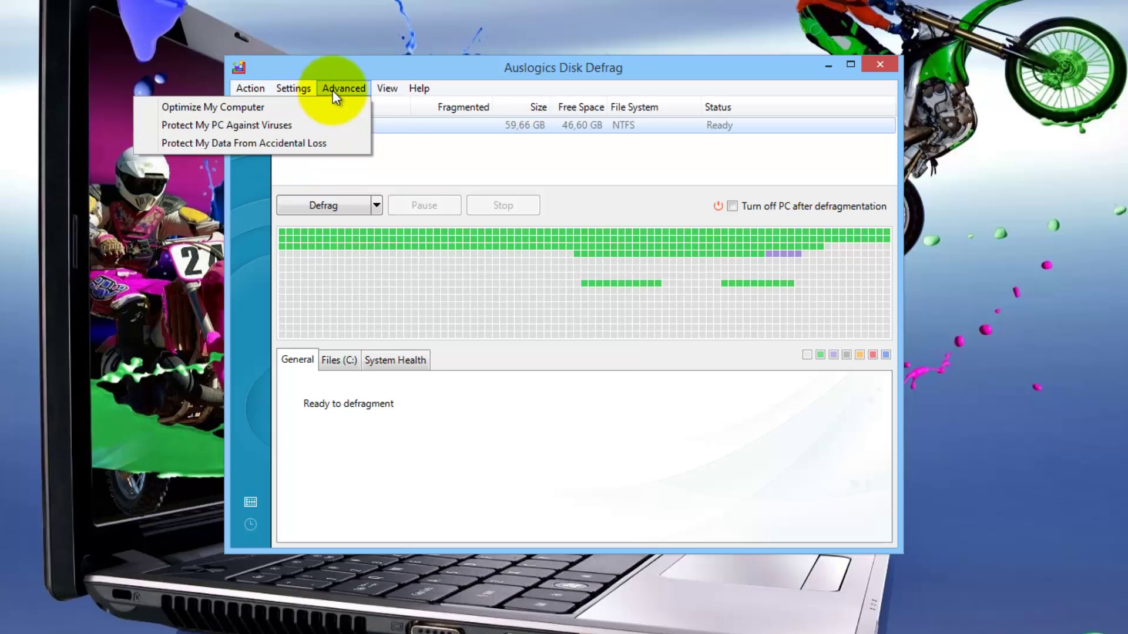
left_click(319, 107)
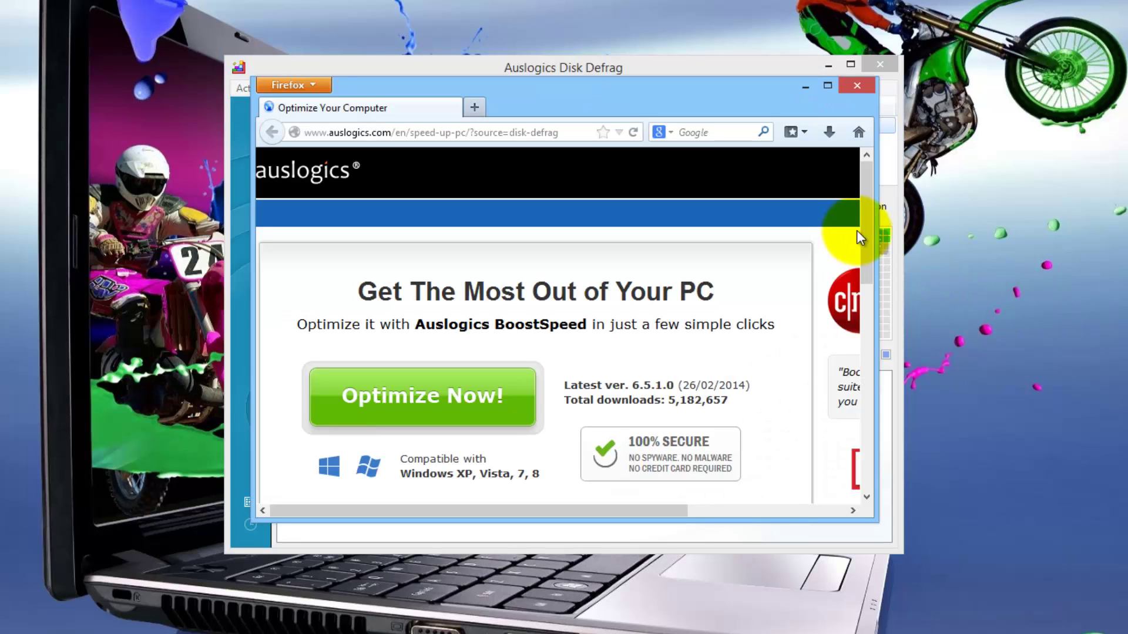
left_click_drag(865, 219, 859, 100)
left_click(855, 84)
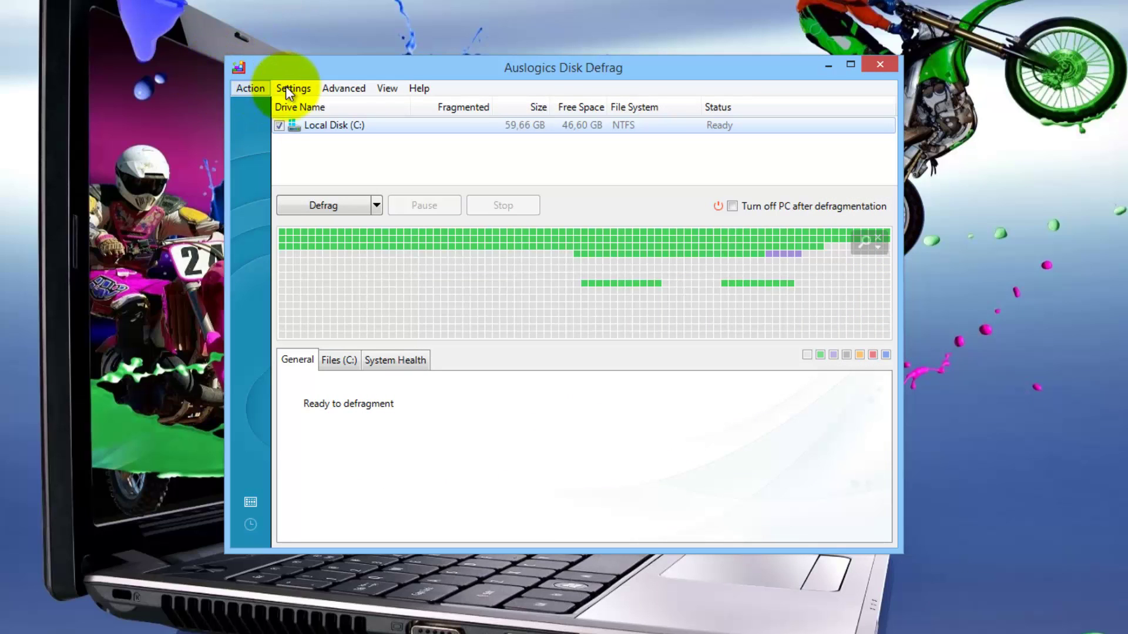
- View the Protect My PC Against Viruses web page in Firefox and close it
left_click(347, 87)
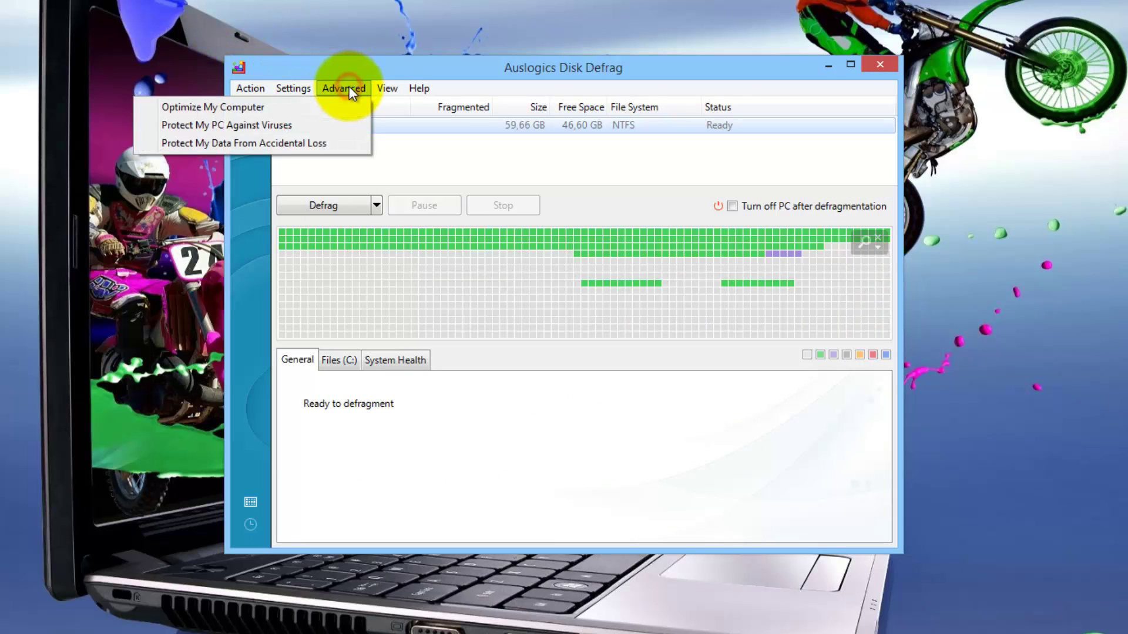
left_click(310, 126)
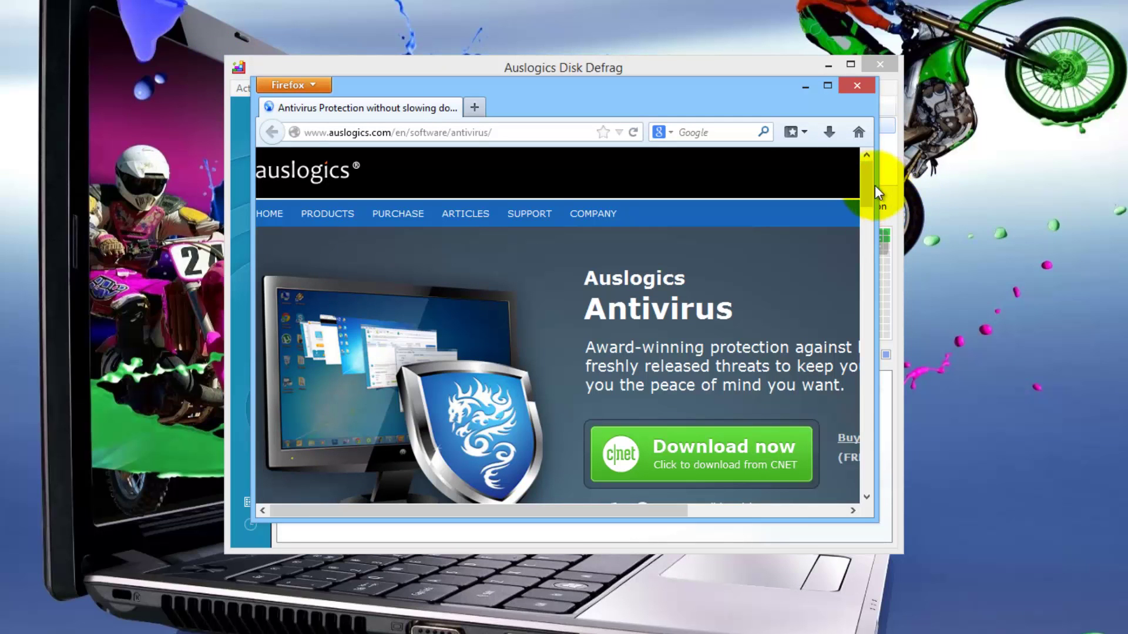
left_click_drag(867, 187, 866, 135)
left_click(857, 85)
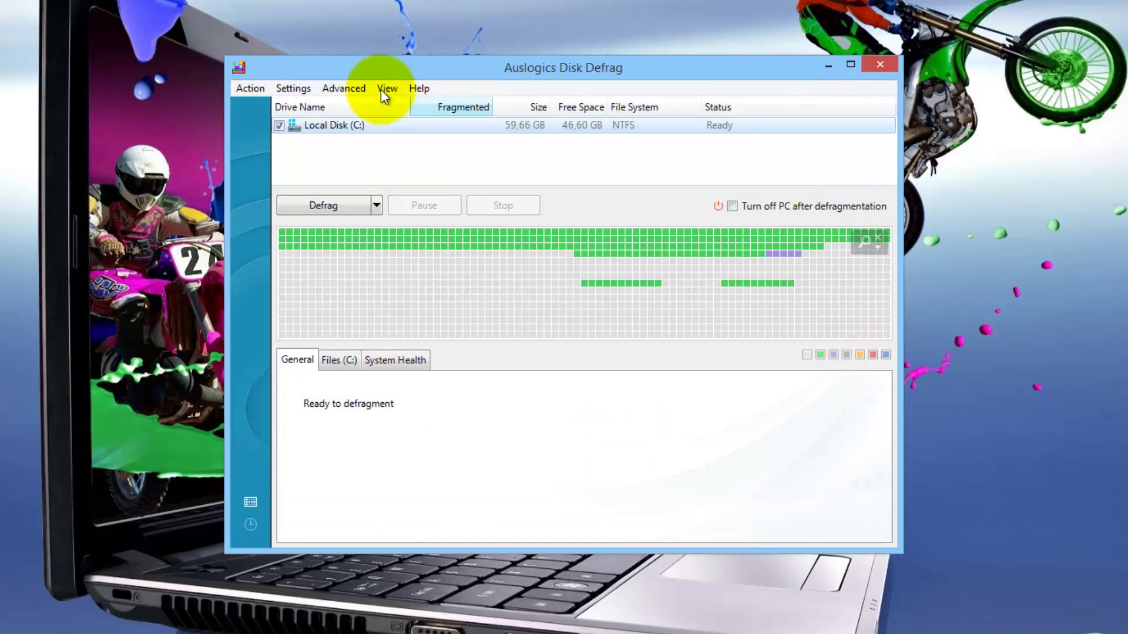
- View the Protect My Data From Accidental Loss web page in Firefox and close it
left_click(341, 88)
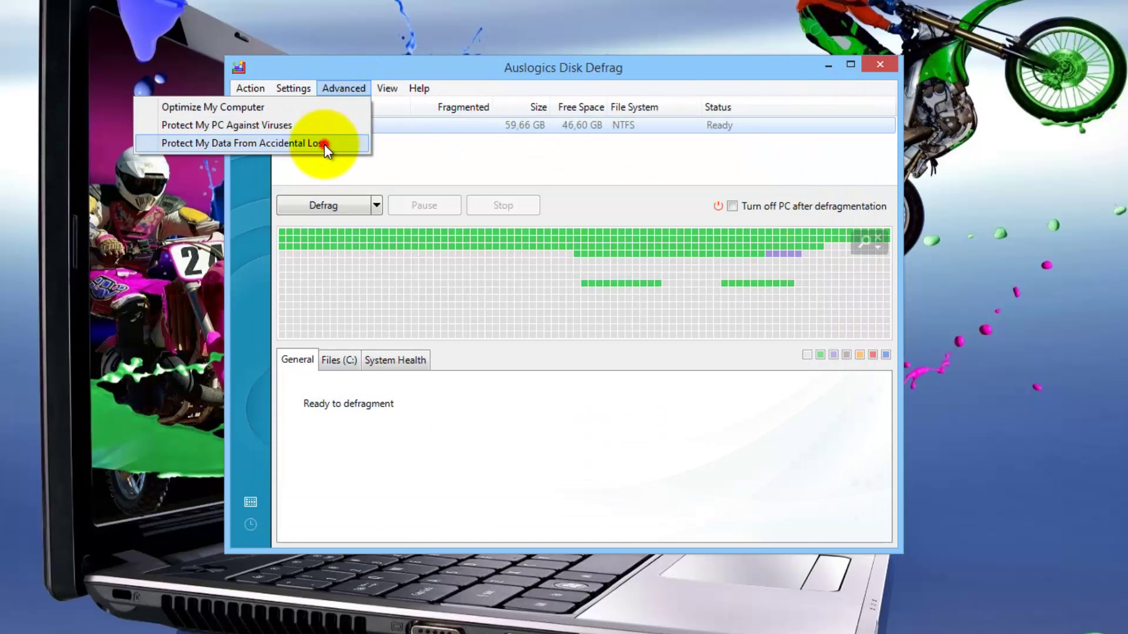
left_click(324, 144)
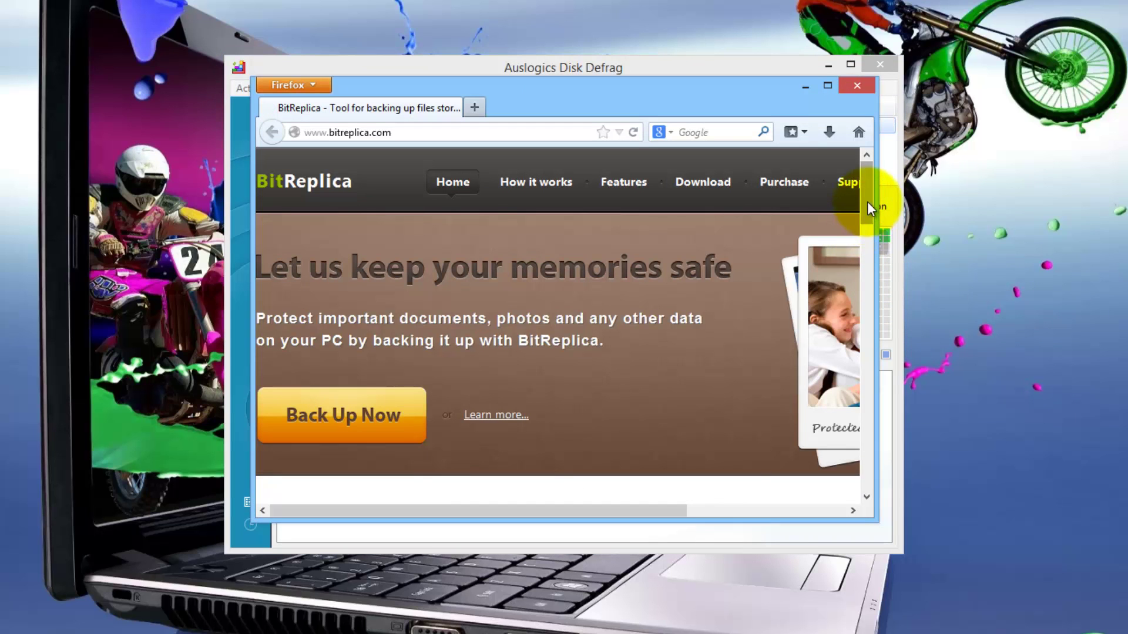
left_click_drag(867, 202, 877, 147)
left_click(850, 86)
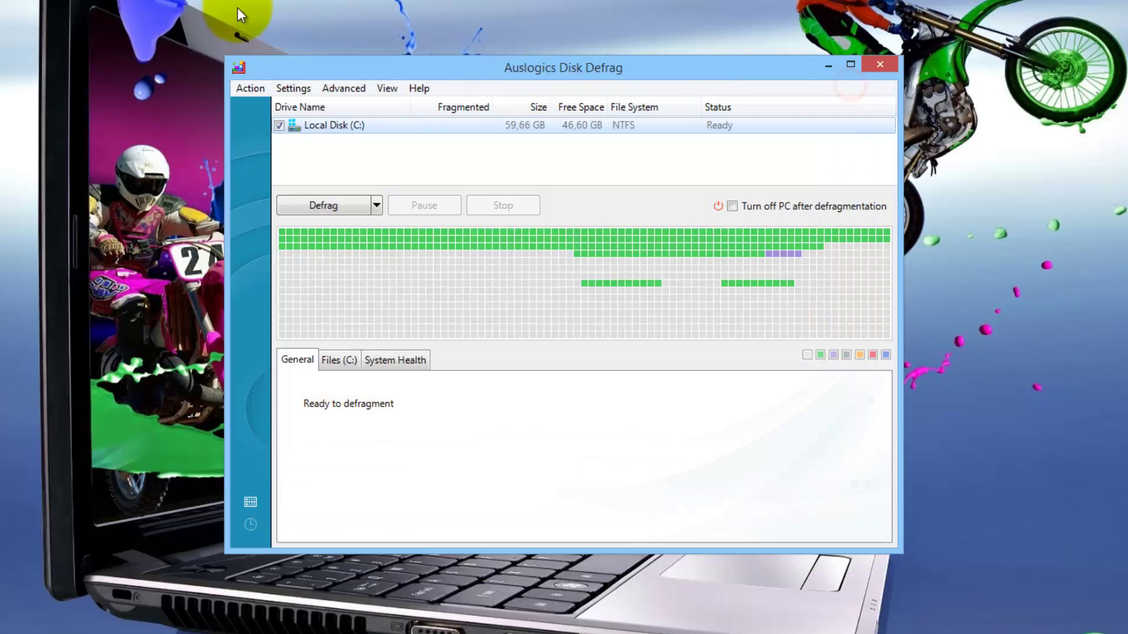
- Look over the view and help commands, and open the online help page in Firefox
left_click(387, 91)
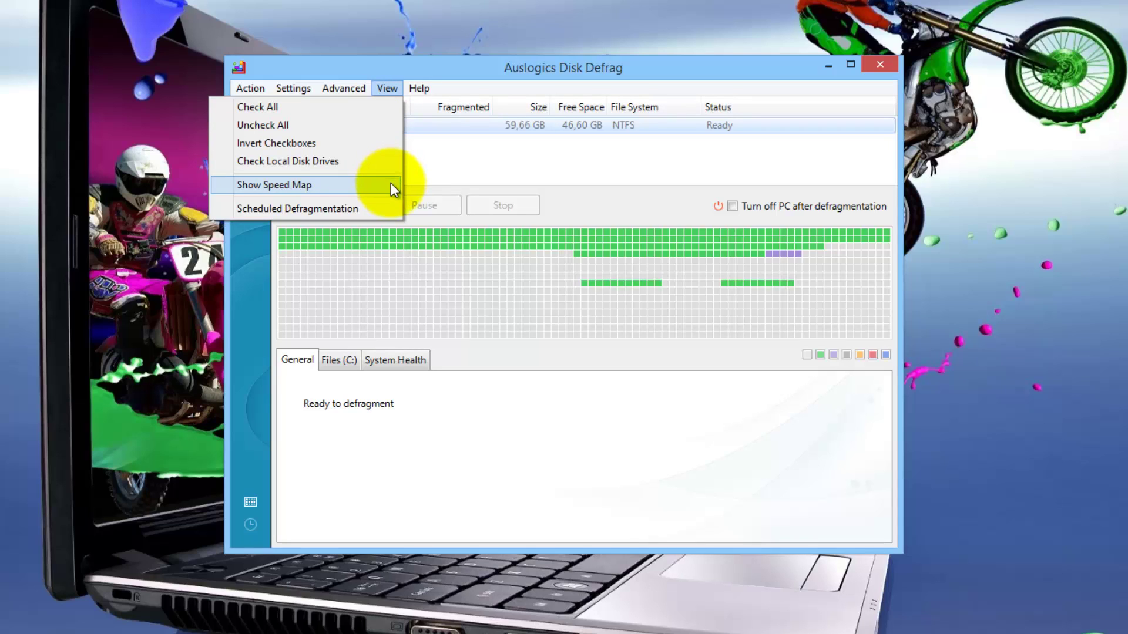
mouse_move(418, 83)
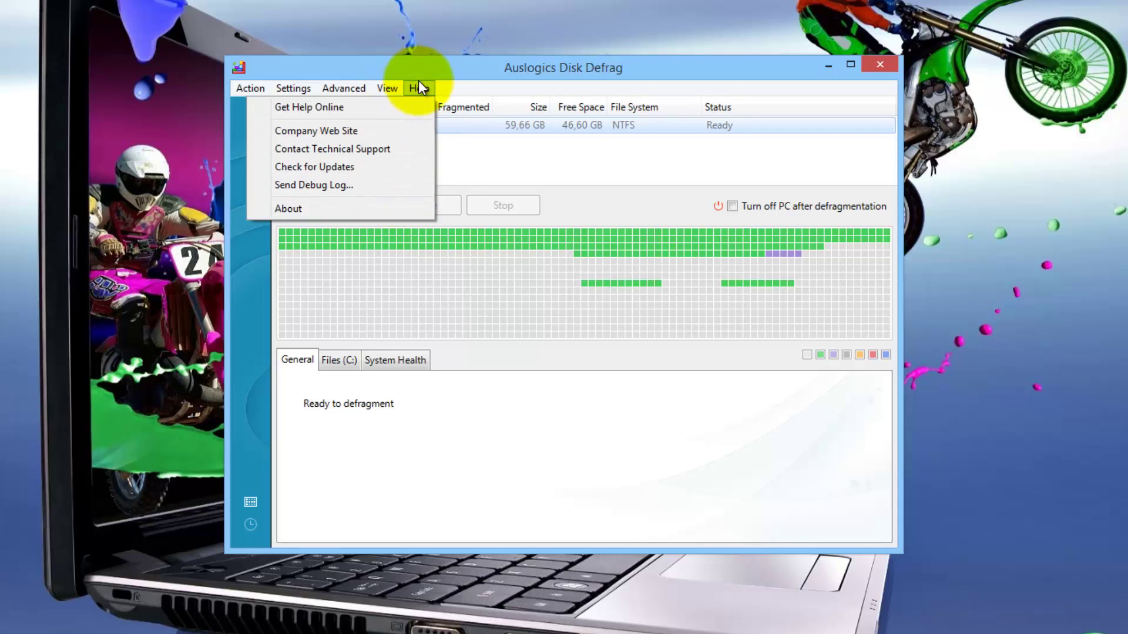
left_click(417, 105)
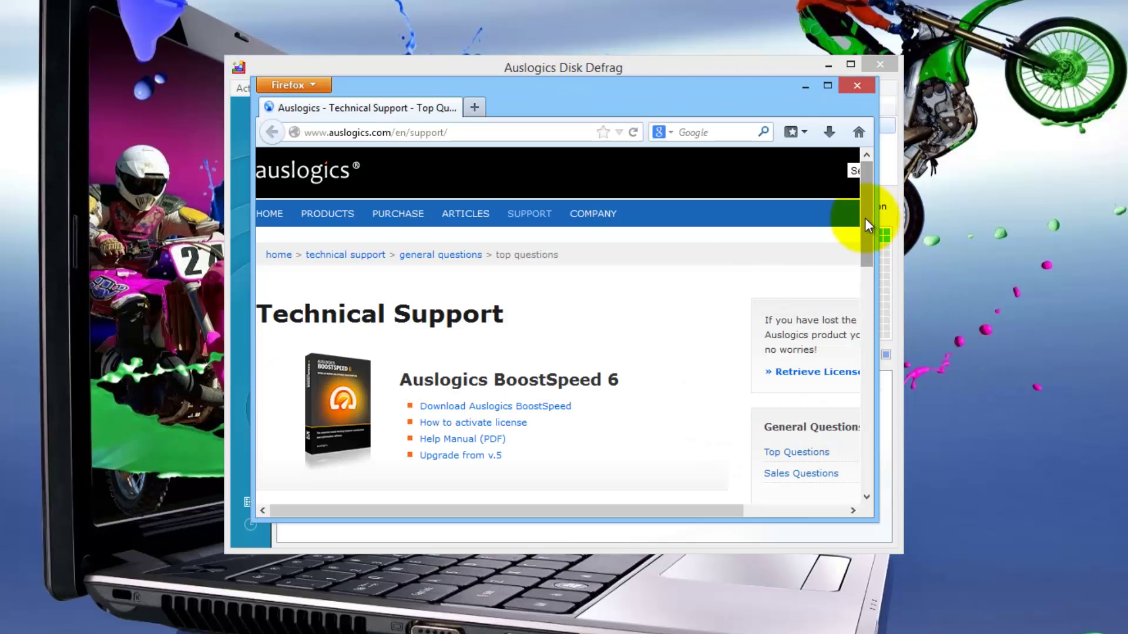
- Finish viewing the technical support page and close it, and check the About information of Auslogics Disk Defrag before dismissing it
left_click_drag(864, 224, 885, 160)
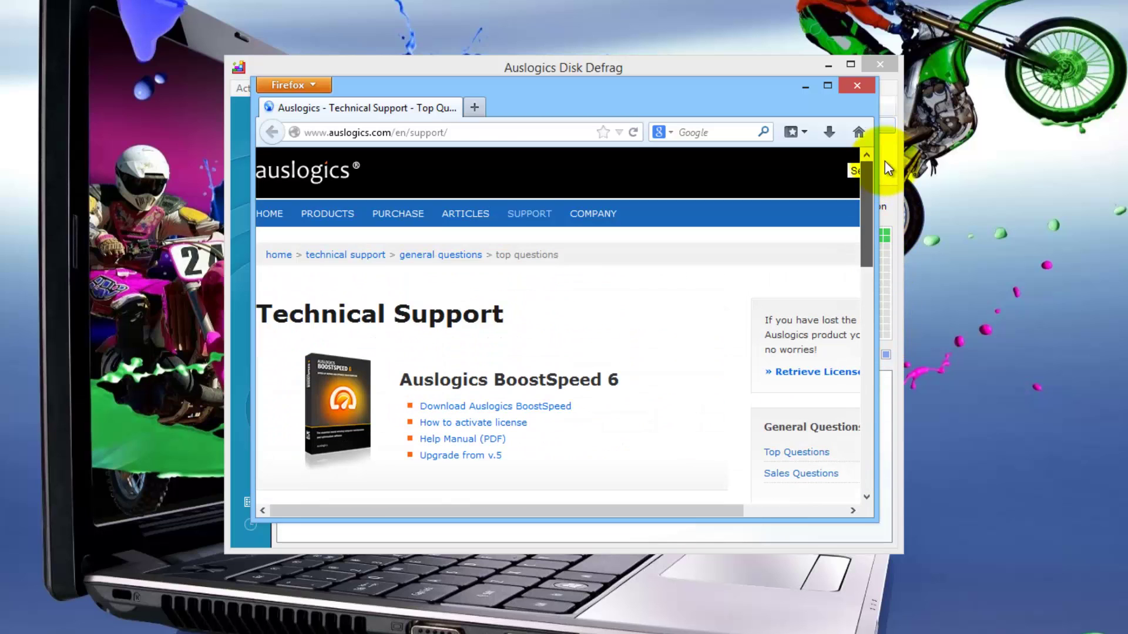
left_click(858, 86)
left_click(411, 88)
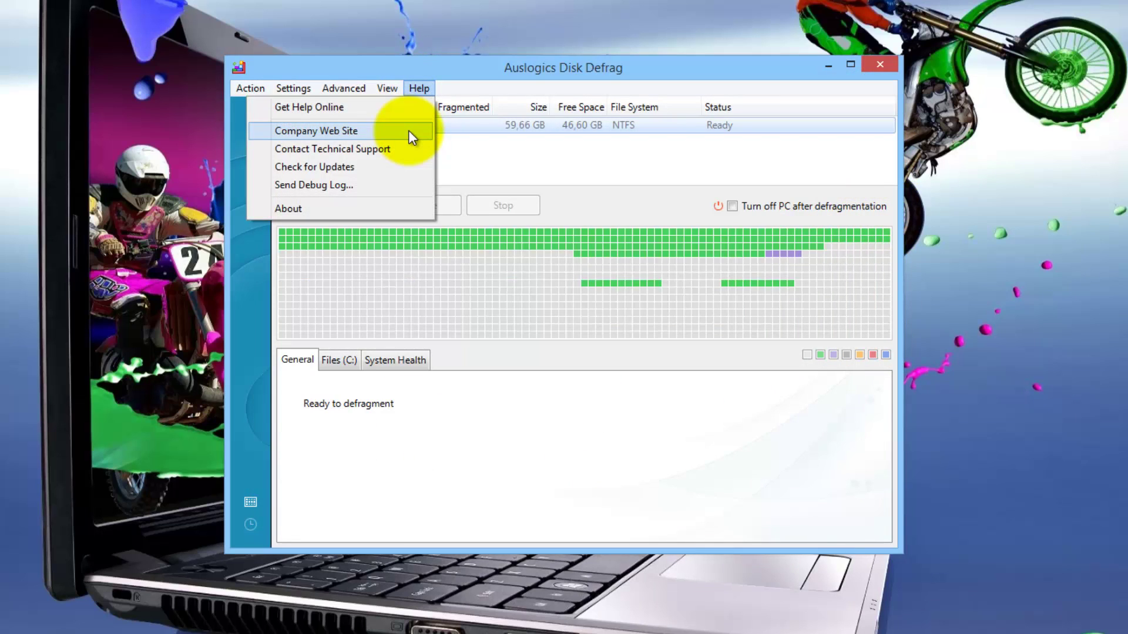
left_click(416, 203)
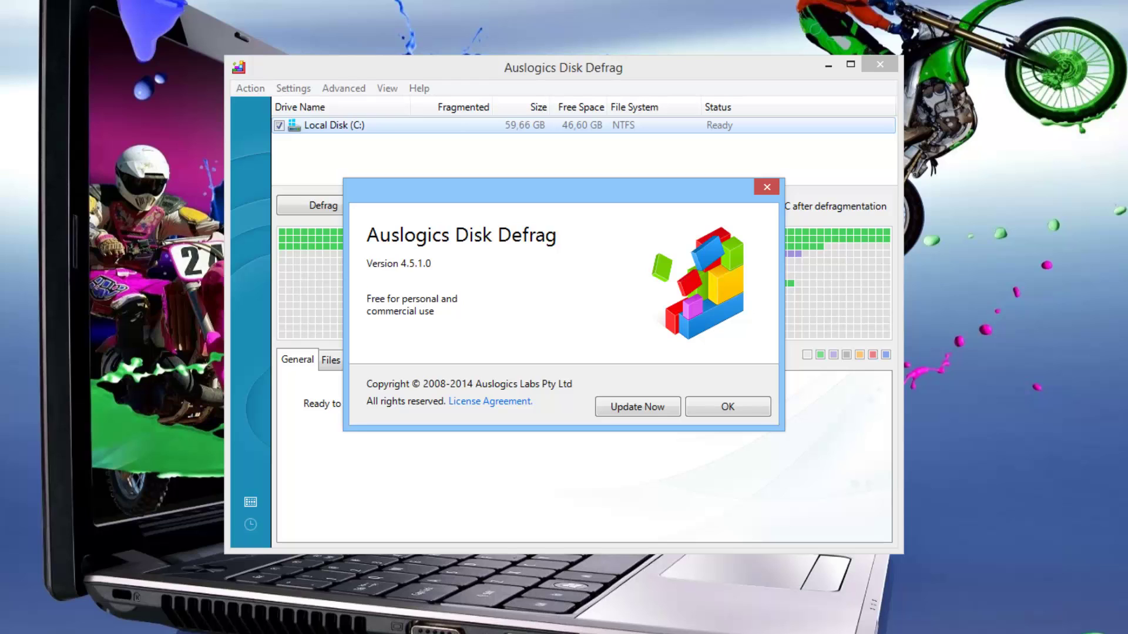
left_click(707, 405)
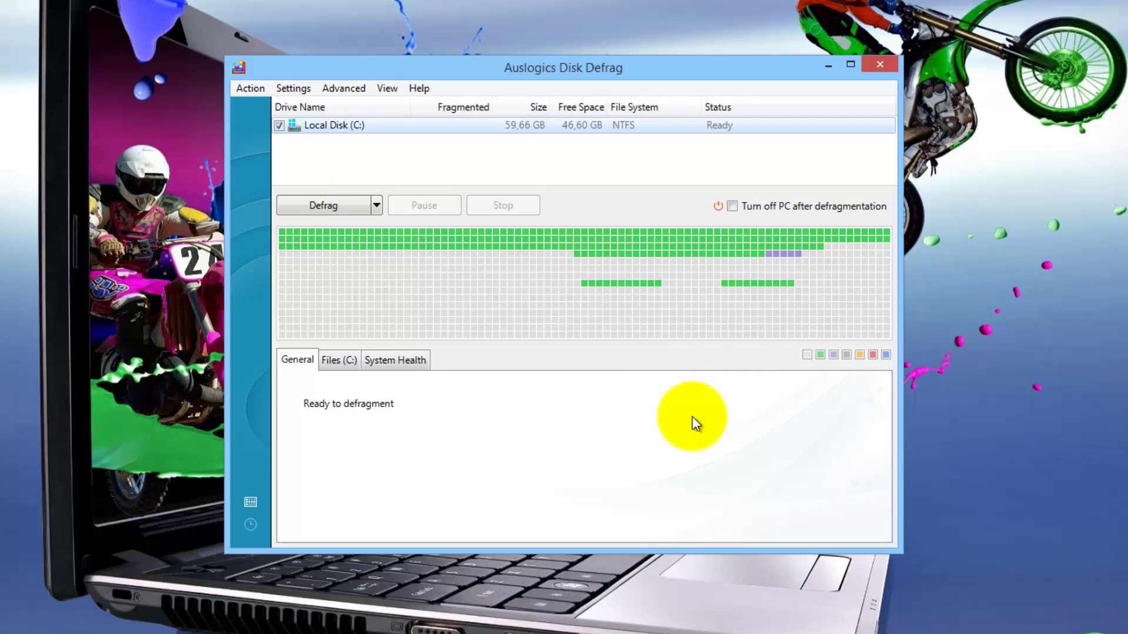
- Analyze Local Disk (C:), and review its fragmented files list and system health problems before returning to the general analysis summary
left_click(377, 205)
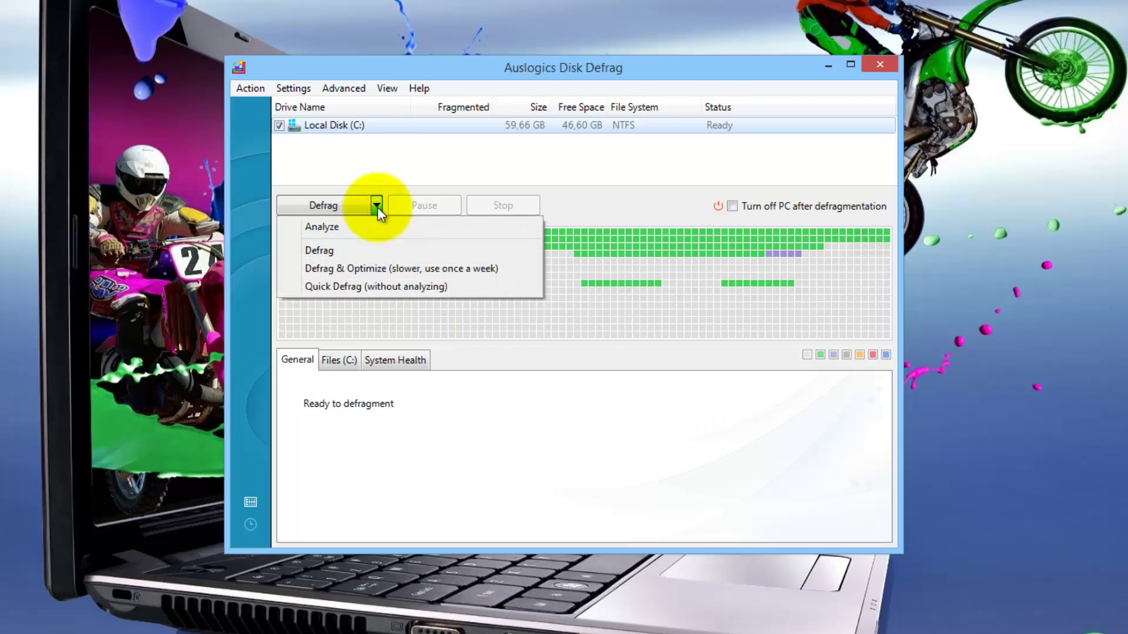
left_click(377, 228)
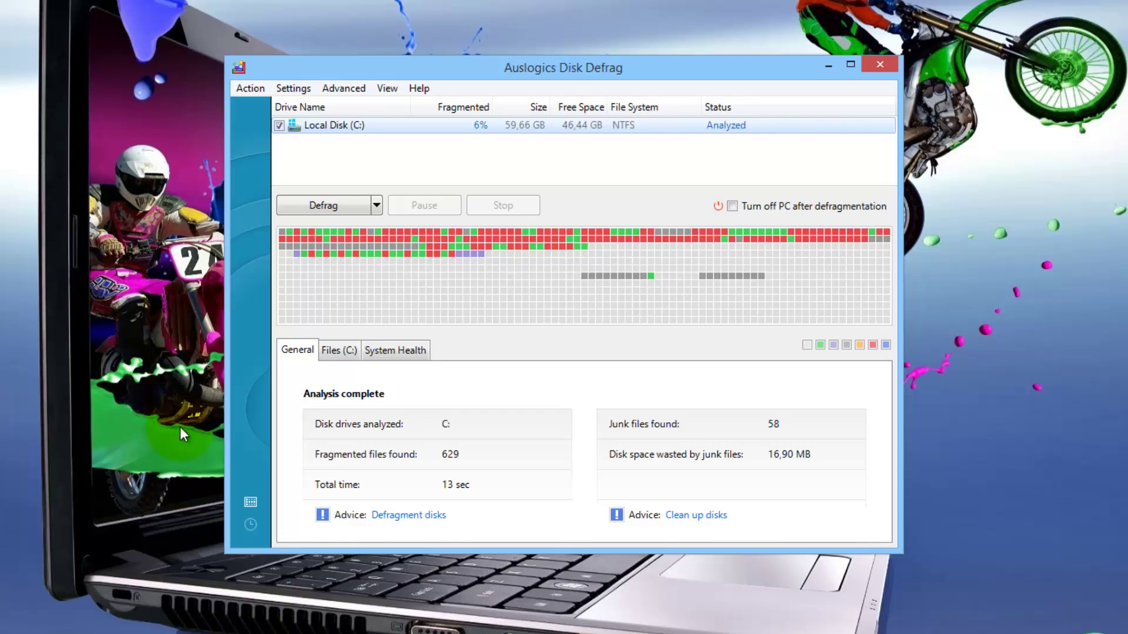
left_click(331, 352)
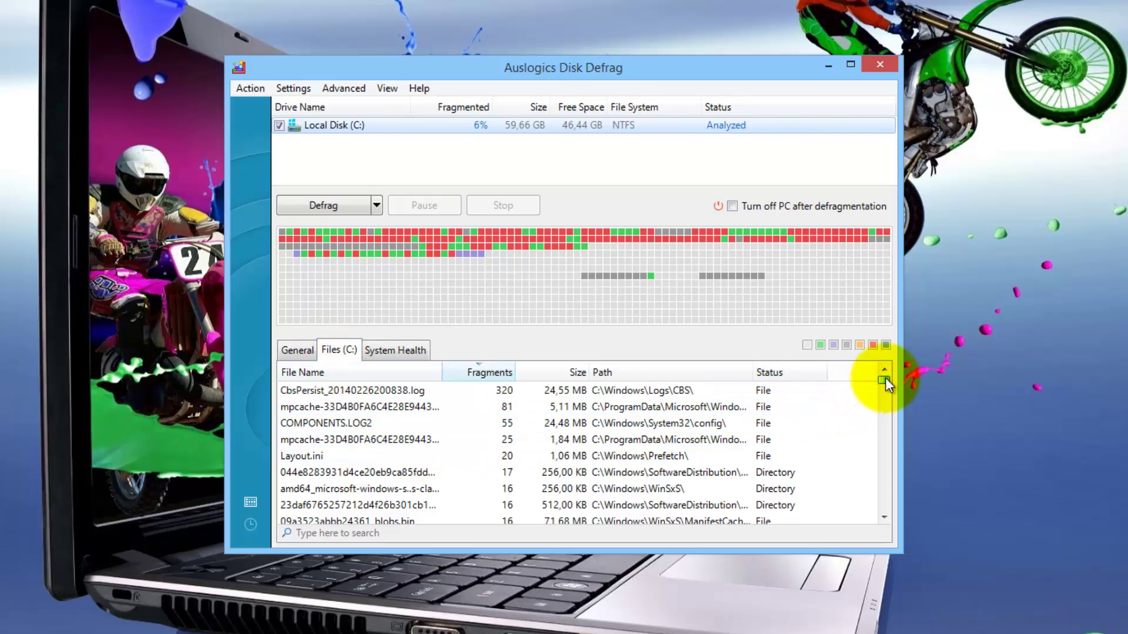
mouse_move(885, 379)
left_mouse_down()
mouse_move(887, 517)
mouse_move(888, 380)
left_mouse_up()
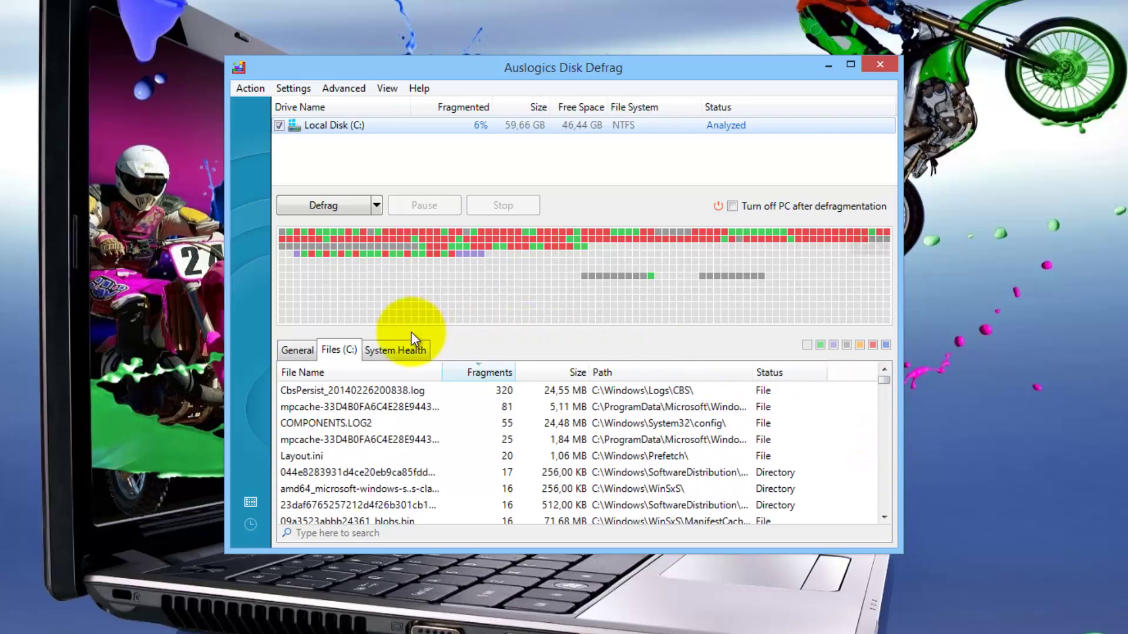
left_click(384, 350)
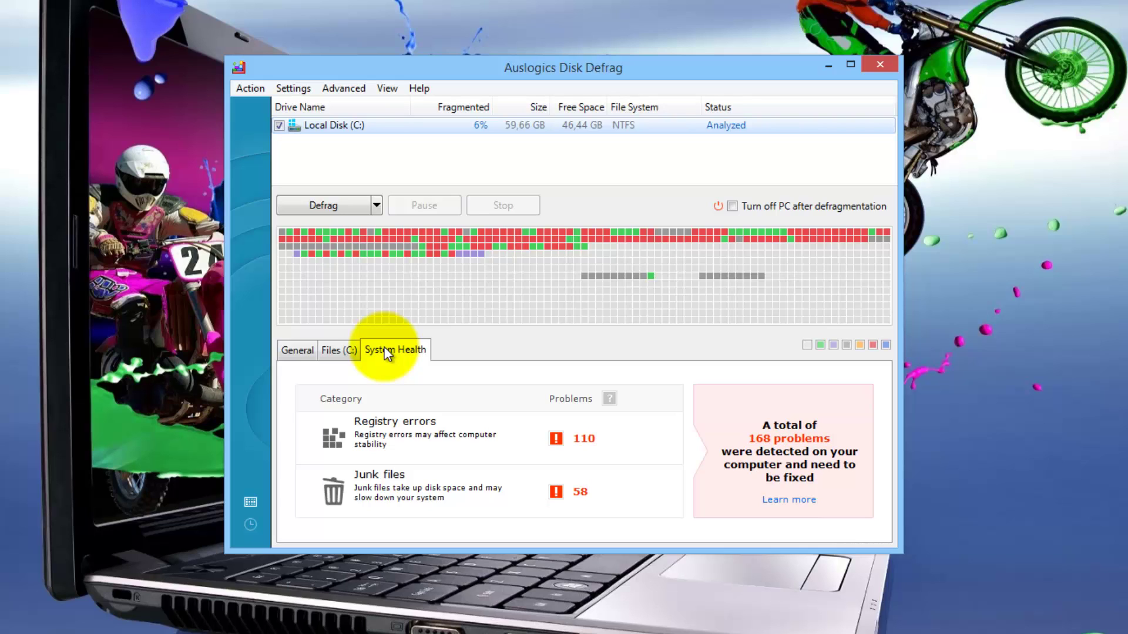
left_click(294, 353)
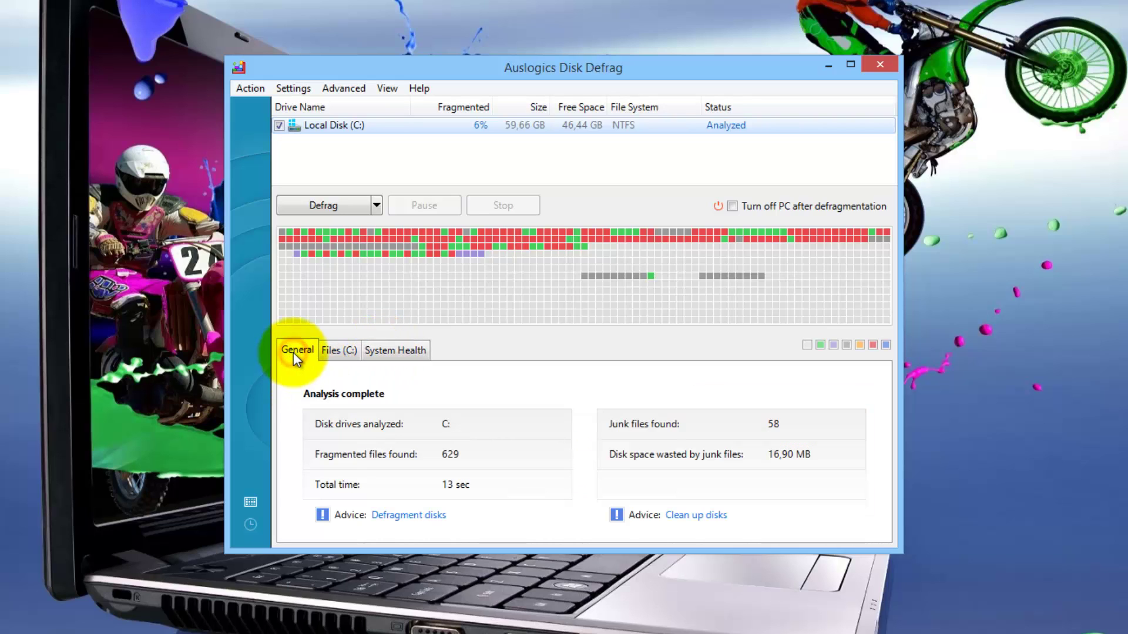
- Defragment Local Disk (C:) with the standard Defrag mode, and read through the detailed report in Firefox before closing it
left_click(376, 205)
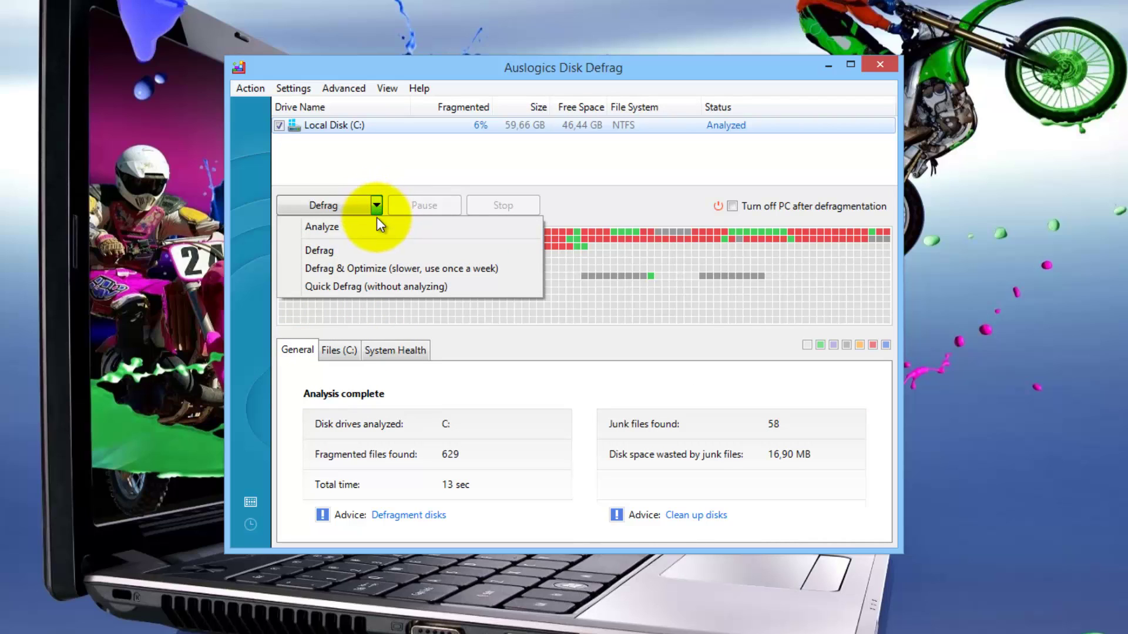
left_click(376, 250)
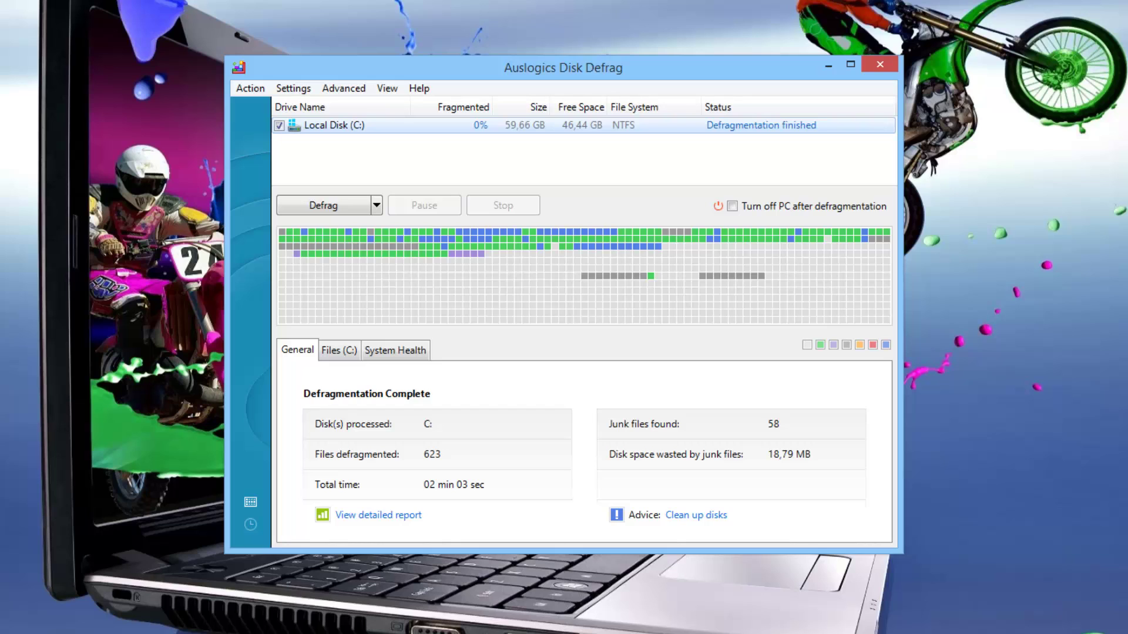
left_click(358, 516)
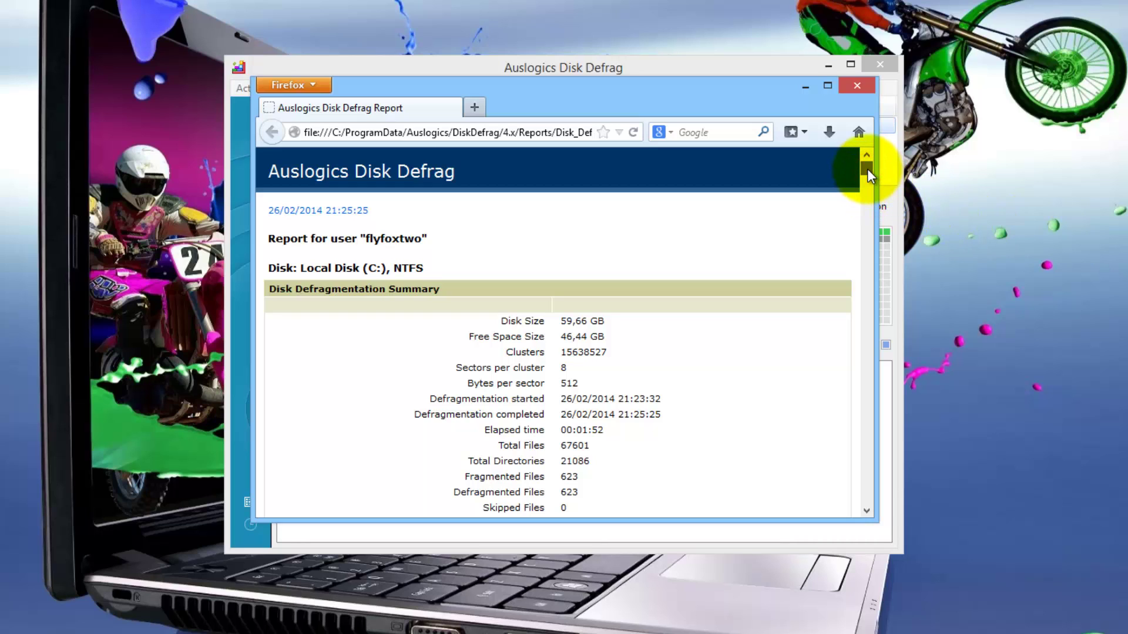
left_click_drag(867, 168, 867, 171)
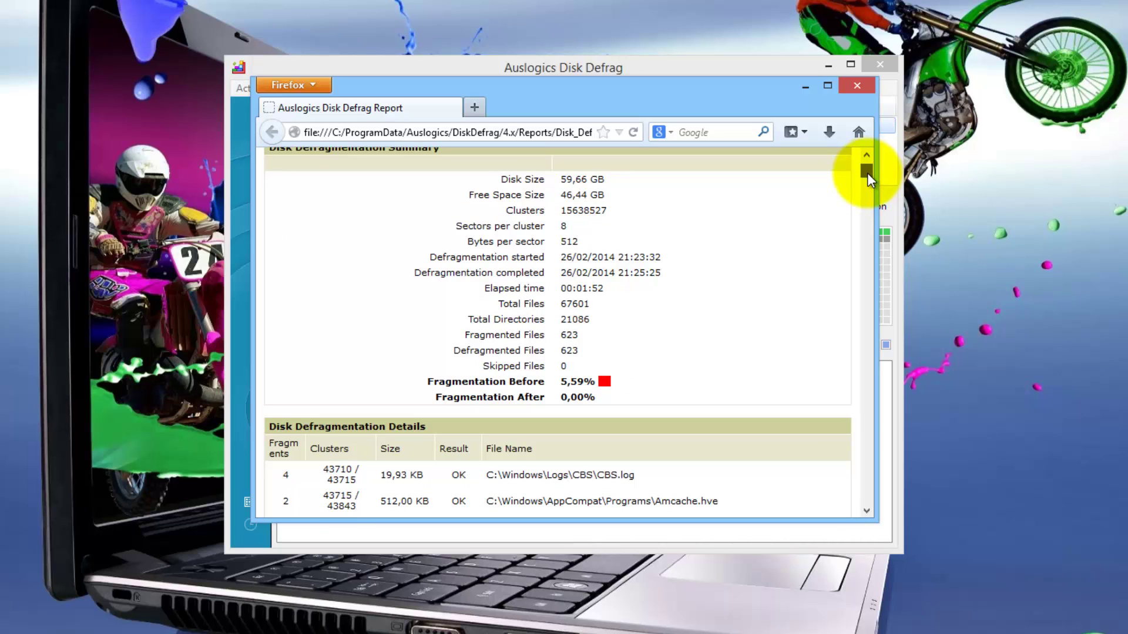
left_click_drag(867, 173, 870, 515)
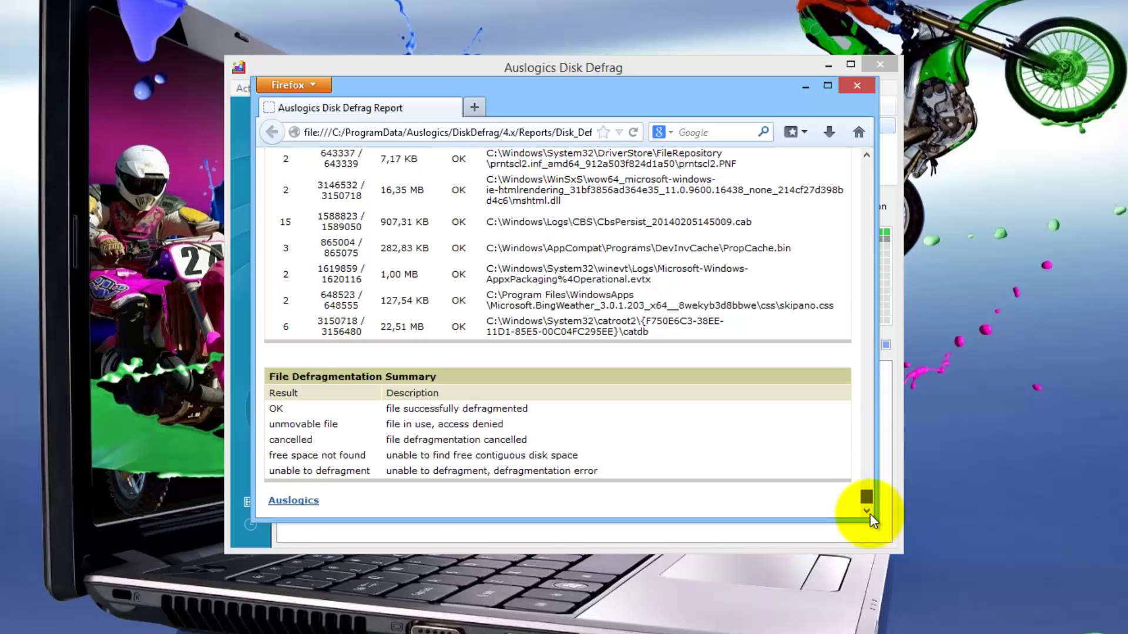
left_click_drag(872, 510, 862, 139)
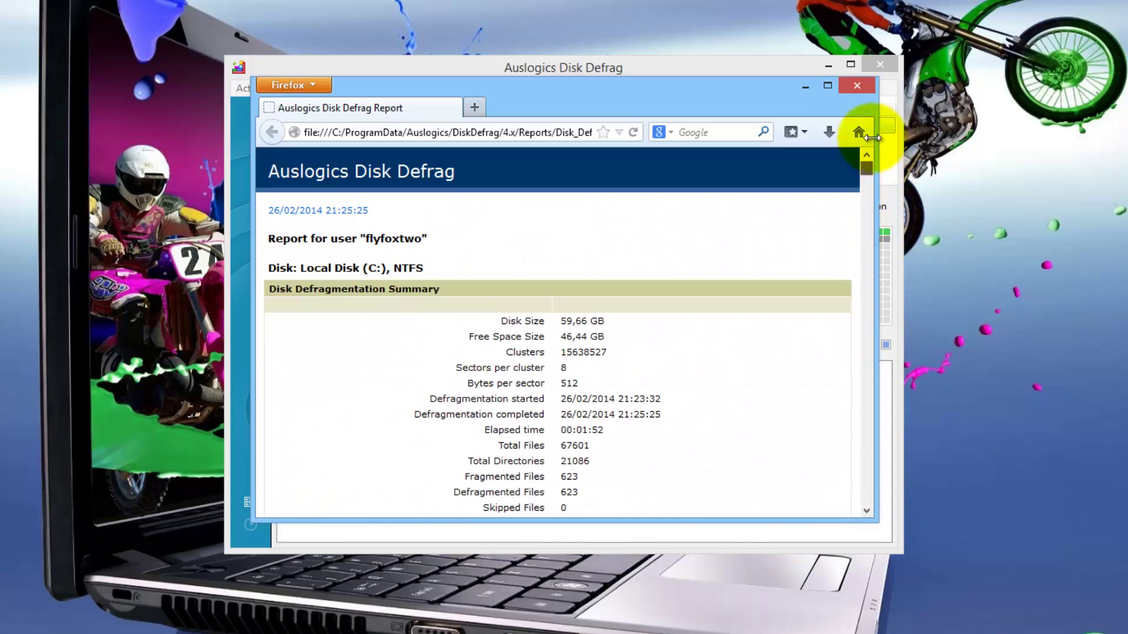
left_click(856, 85)
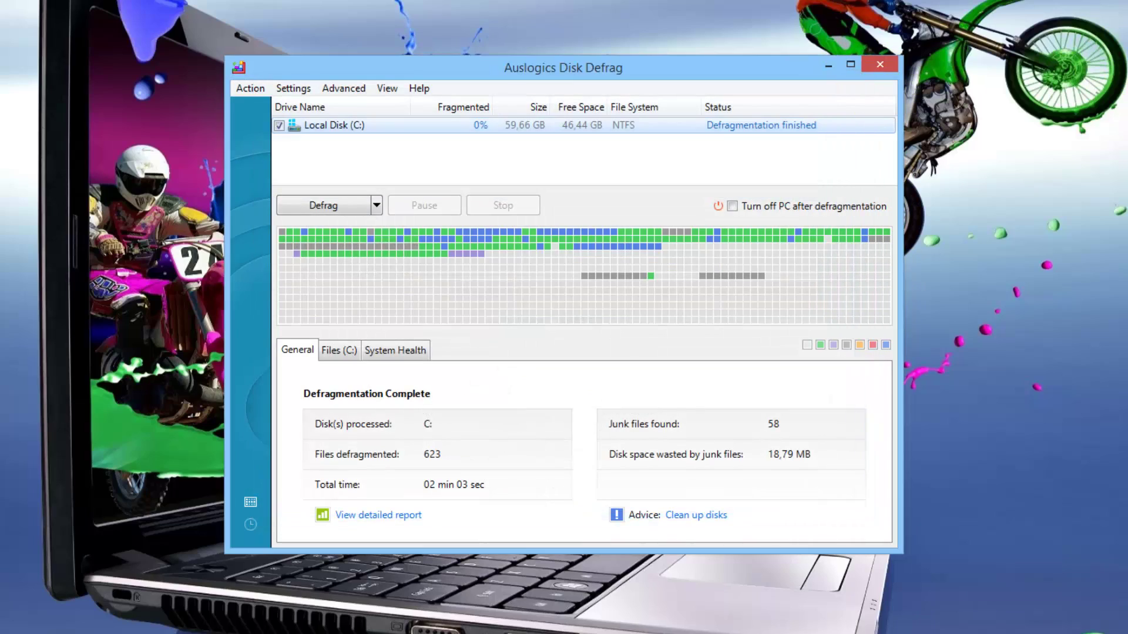
- View the web page behind the advice to clean up disks in Firefox and close it
left_click(692, 515)
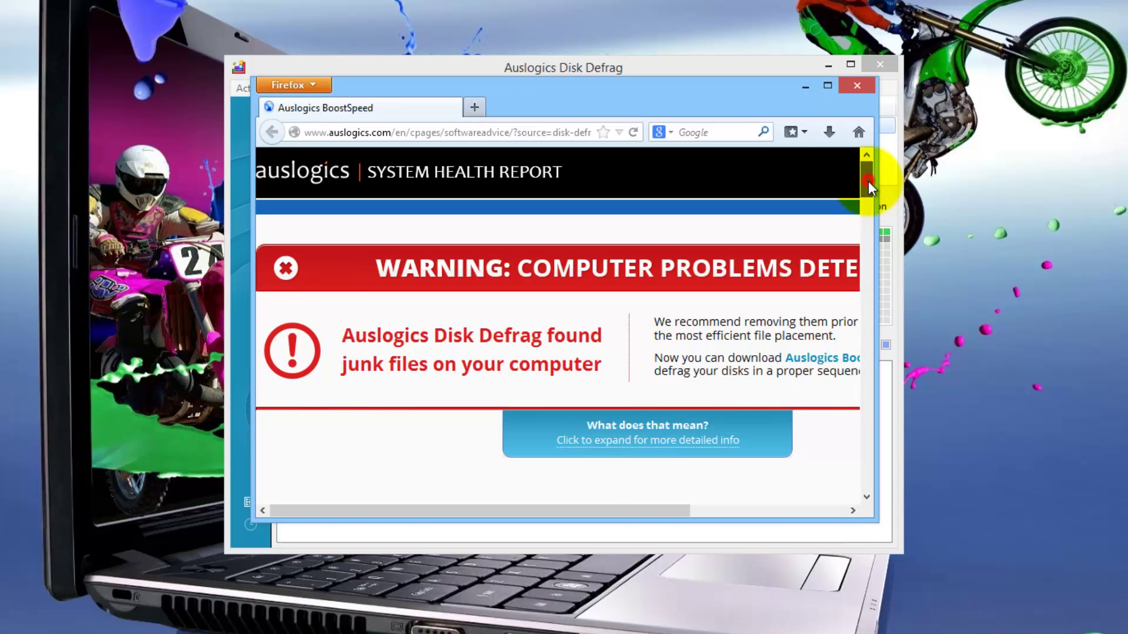
mouse_move(868, 181)
left_mouse_down()
mouse_move(871, 496)
mouse_move(886, 164)
left_mouse_up()
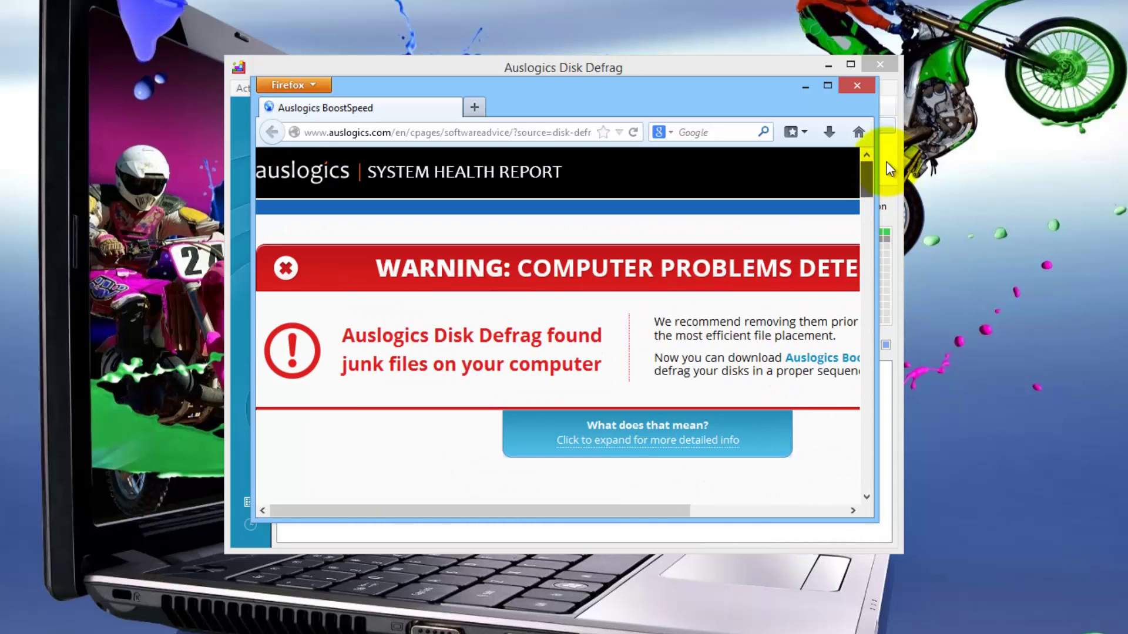
left_click(860, 87)
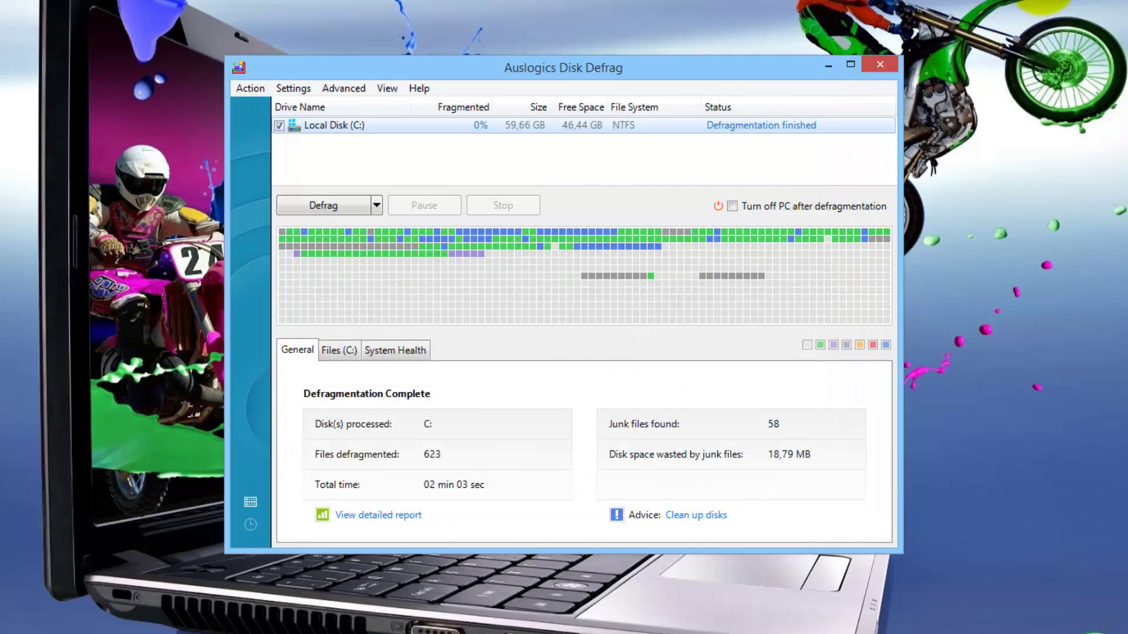